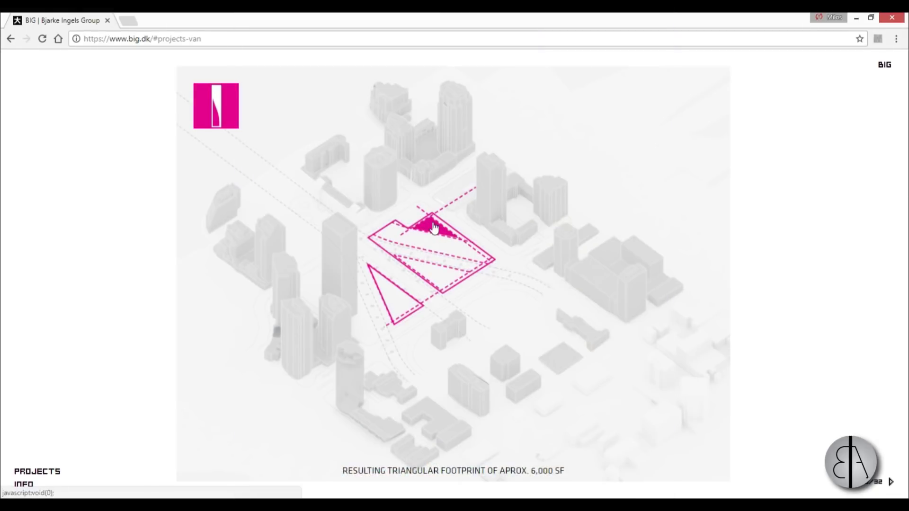
- Page through the BIG tower concept diagrams to study how the triangular footprint is extruded and widened at the top
click(434, 228)
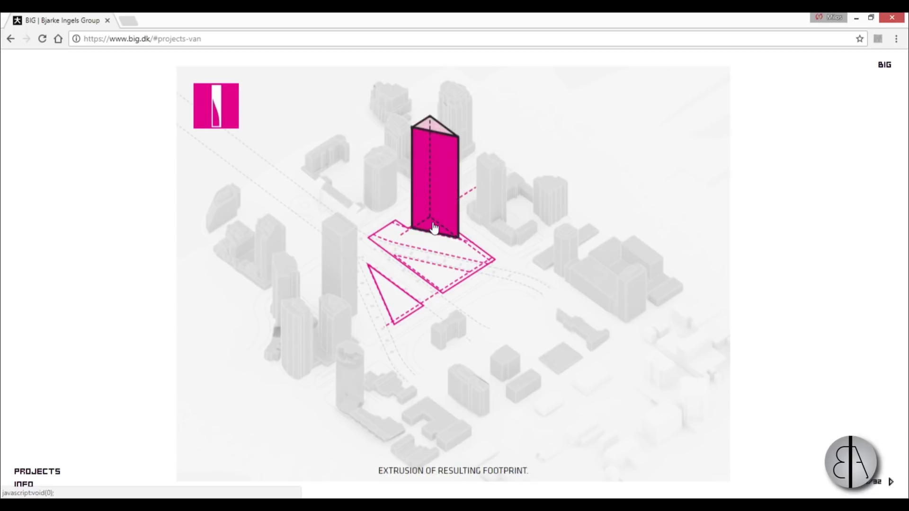
click(434, 228)
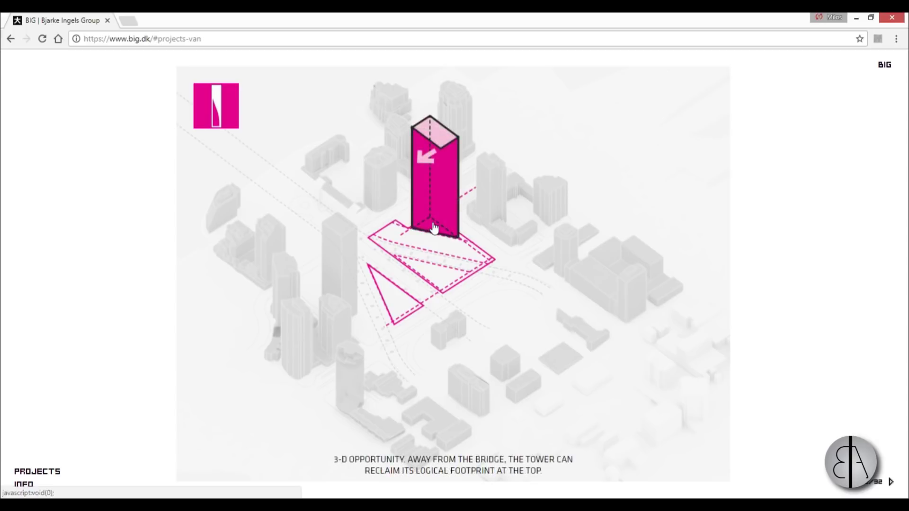
click(434, 228)
click(434, 228)
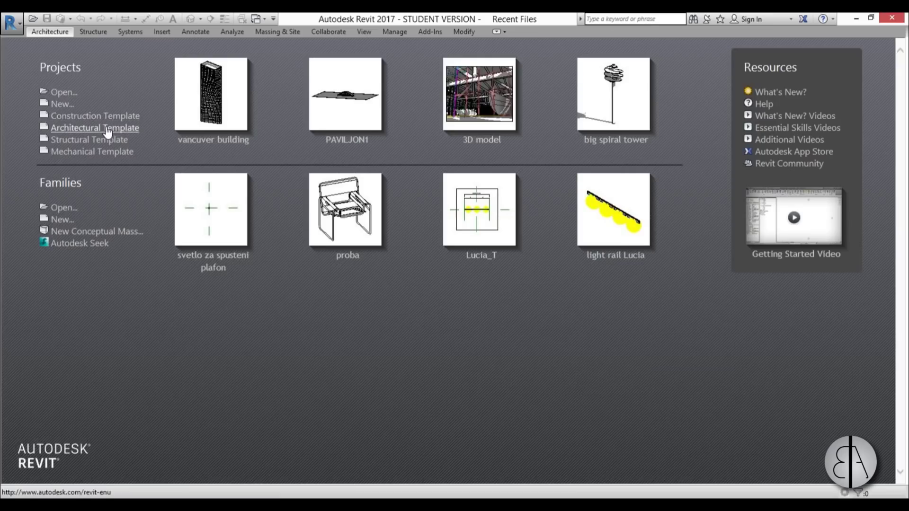
- Start a new project from the Architectural Template in Revit and set the project length units to meters
click(108, 129)
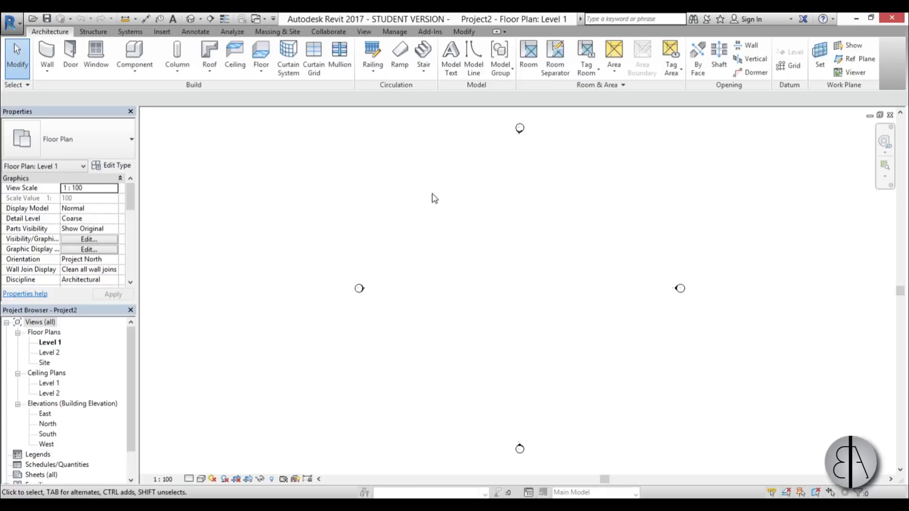
key(u)
key(n)
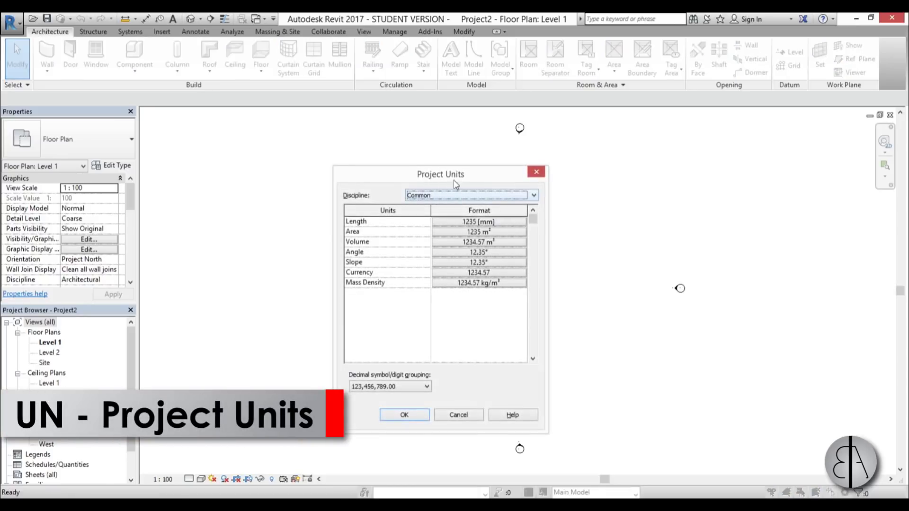
click(471, 225)
click(392, 232)
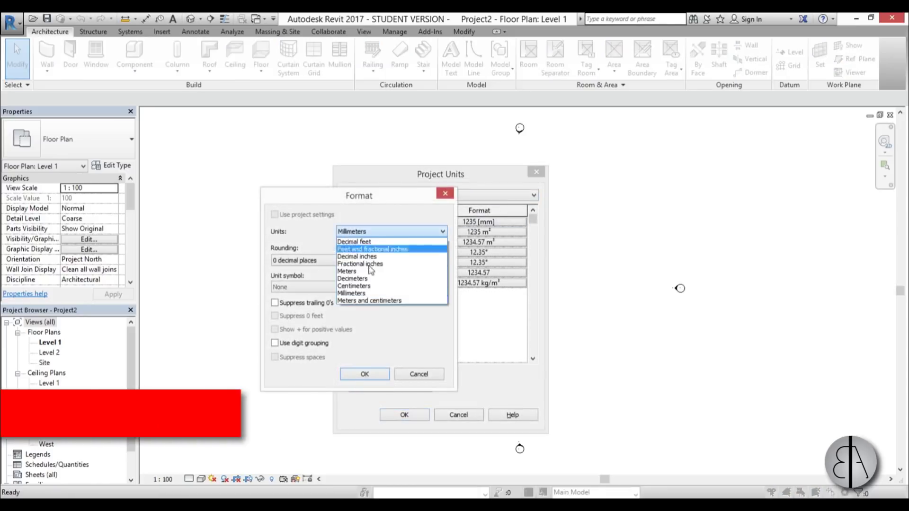
click(374, 271)
click(365, 375)
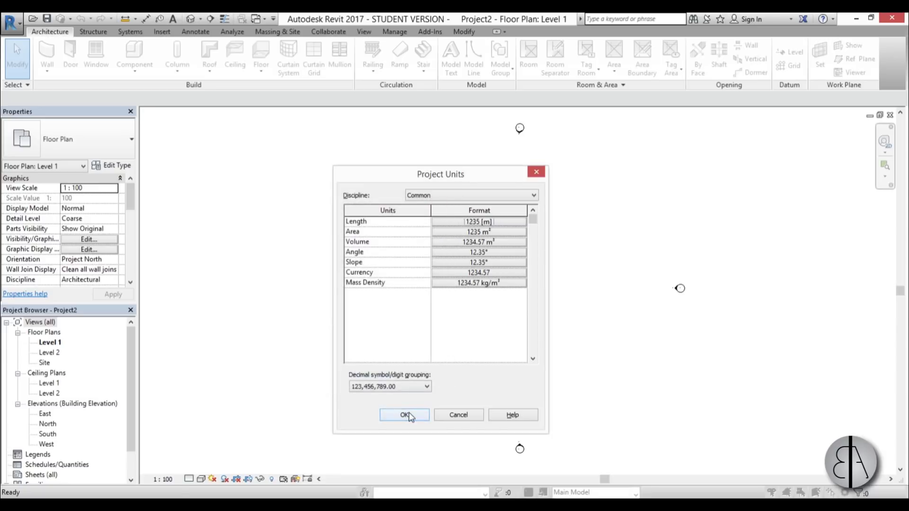
click(405, 415)
middle_drag(560, 312, 475, 315)
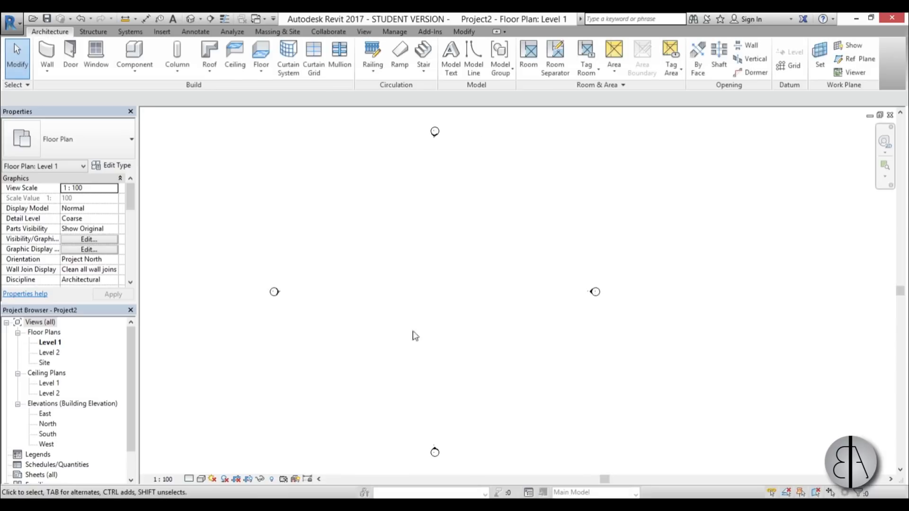
- In the South elevation, set the height of Level 2 above Level 1 to 100 m
click(49, 434)
double_click(53, 434)
scroll(317, 367, down, 5)
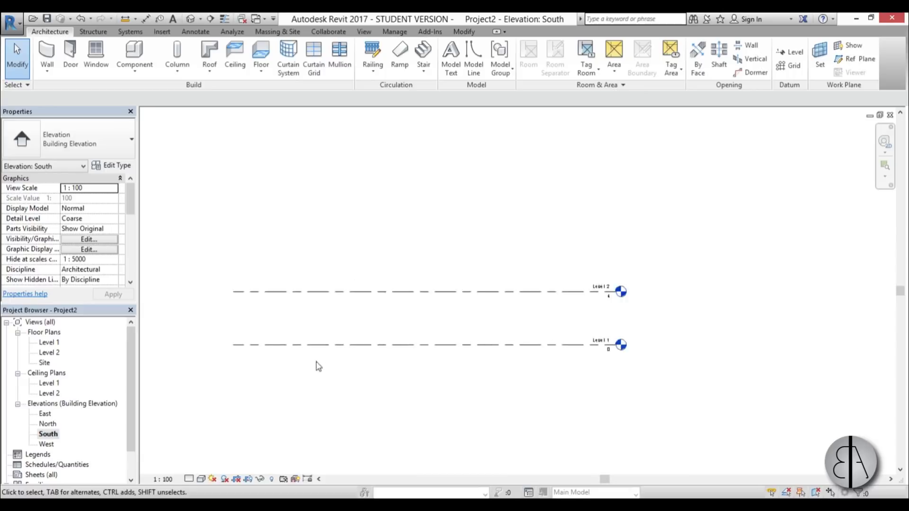
middle_drag(351, 378, 354, 371)
scroll(355, 384, down, 1)
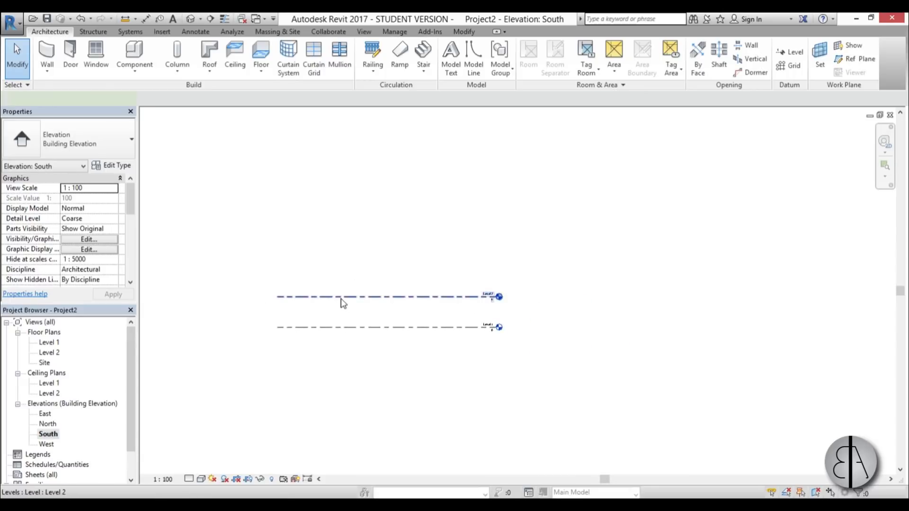
click(341, 298)
click(314, 311)
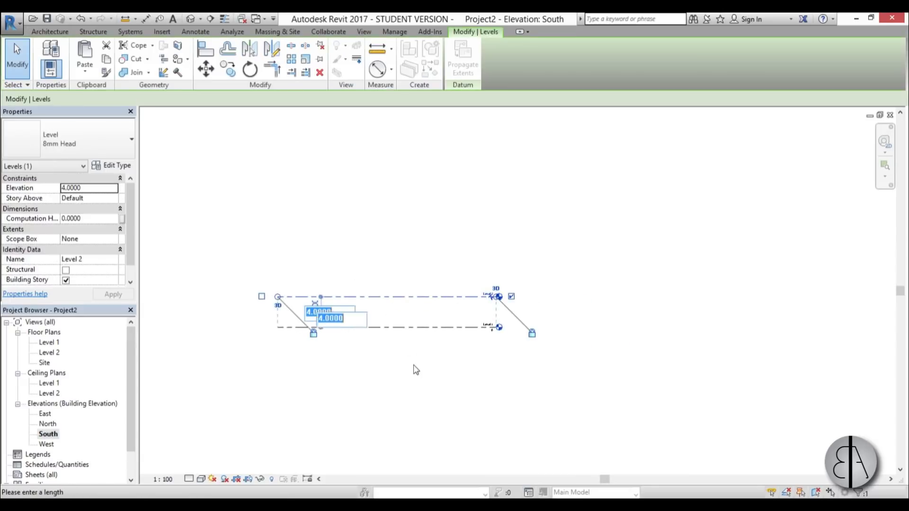
scroll(422, 396, down, 2)
scroll(412, 355, up, 1)
text(100)
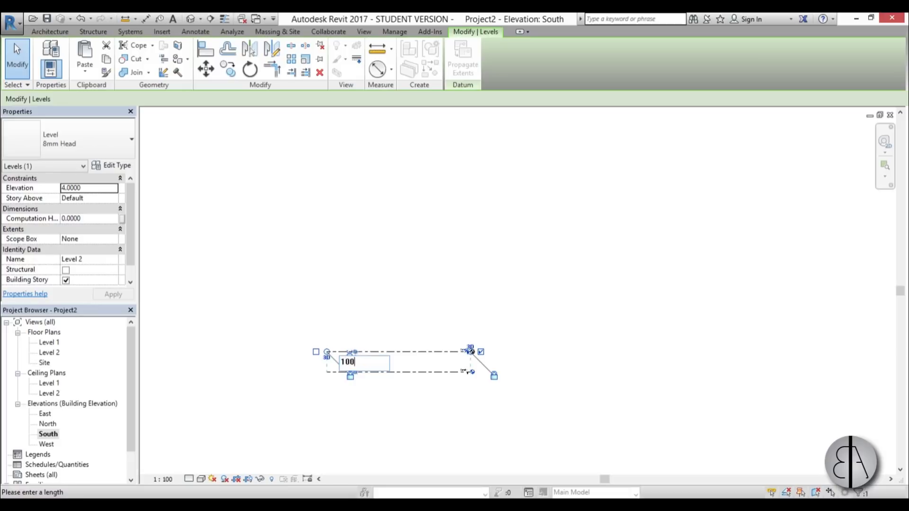
key(Return)
scroll(362, 395, down, 2)
middle_drag(382, 336, 363, 378)
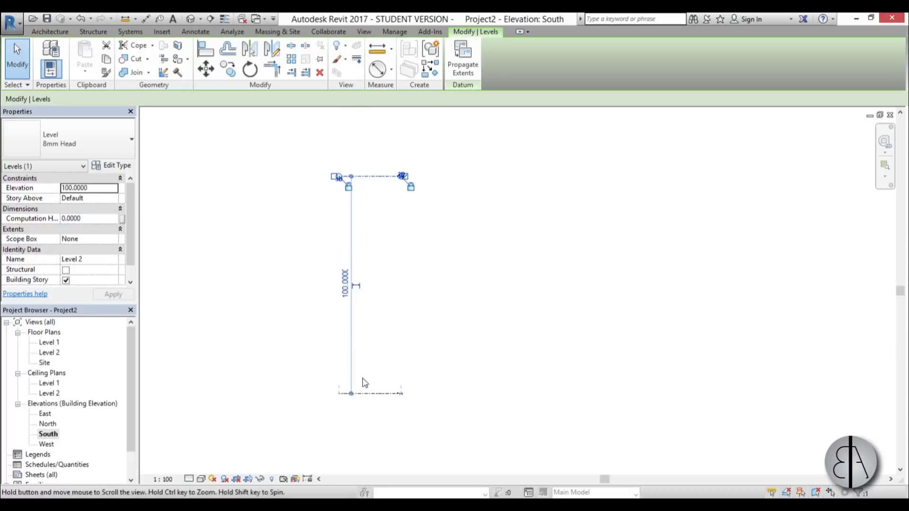
click(412, 377)
scroll(380, 164, up, 3)
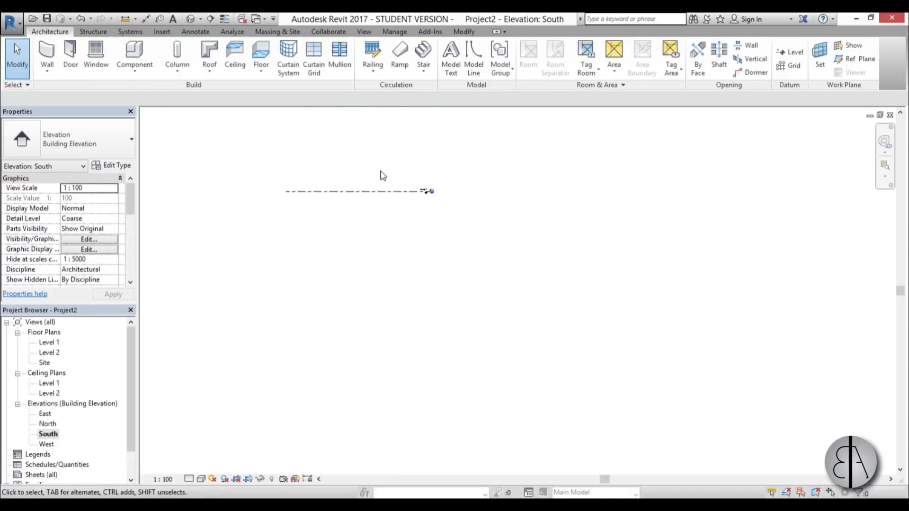
scroll(414, 188, up, 2)
scroll(405, 190, down, 3)
scroll(407, 194, down, 2)
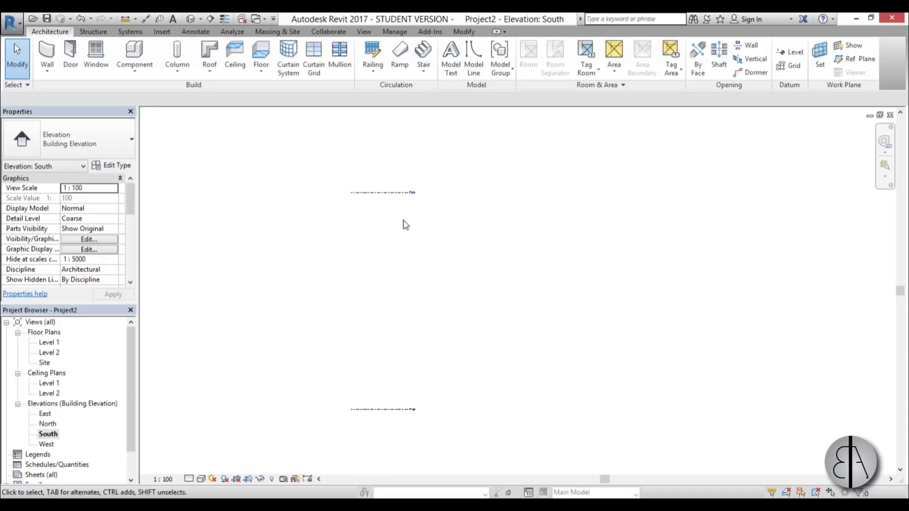
scroll(374, 387, down, 1)
middle_drag(383, 390, 380, 367)
scroll(334, 293, up, 2)
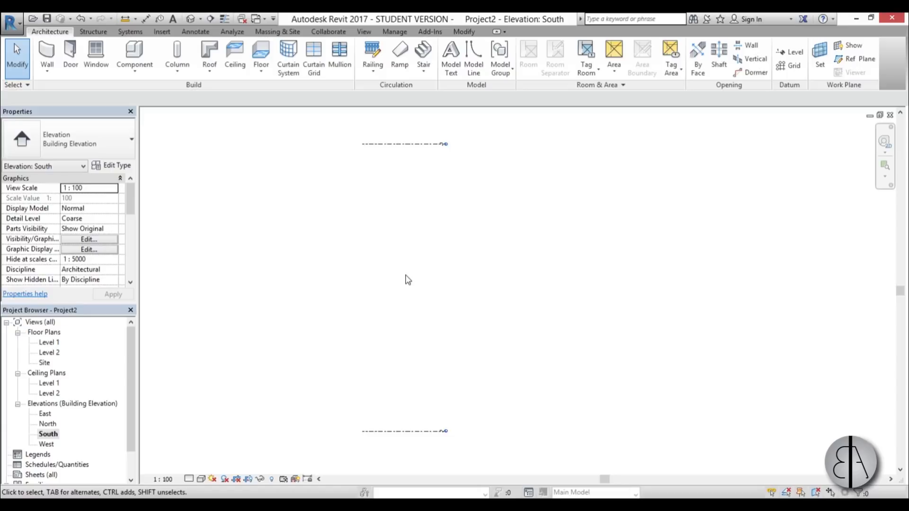
- Create an in-place mass named "tower" and open the Level 1 floor plan
click(284, 34)
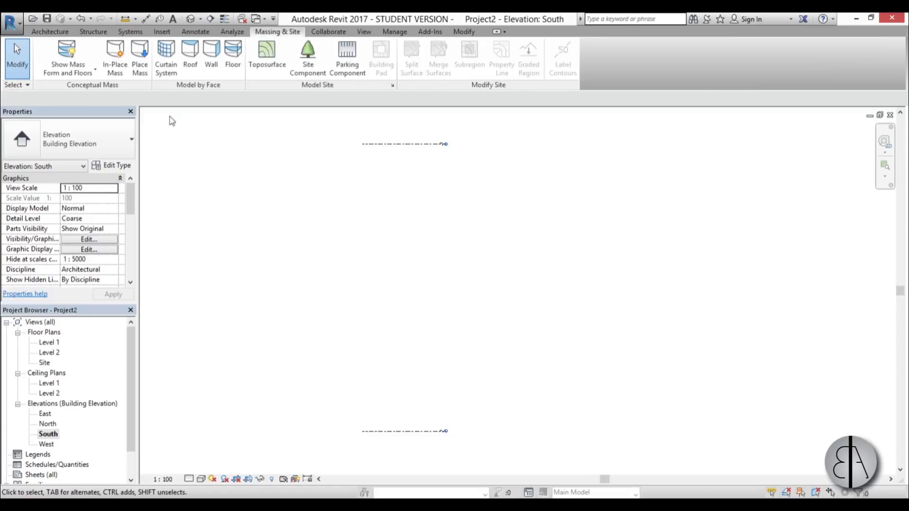
click(116, 72)
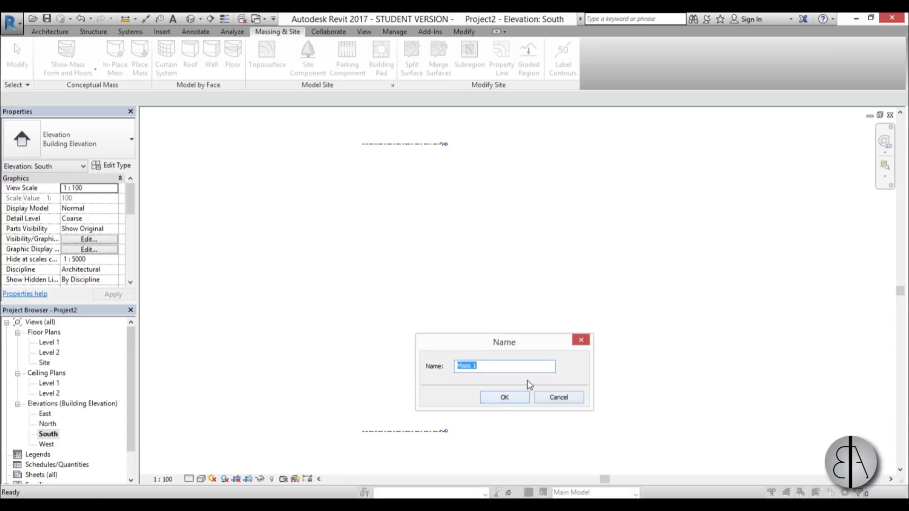
text(tower)
key(Return)
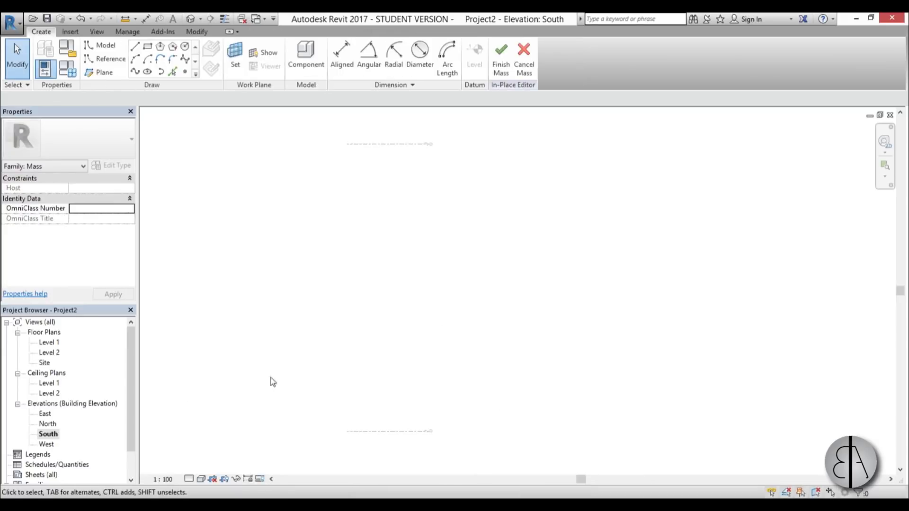
double_click(49, 342)
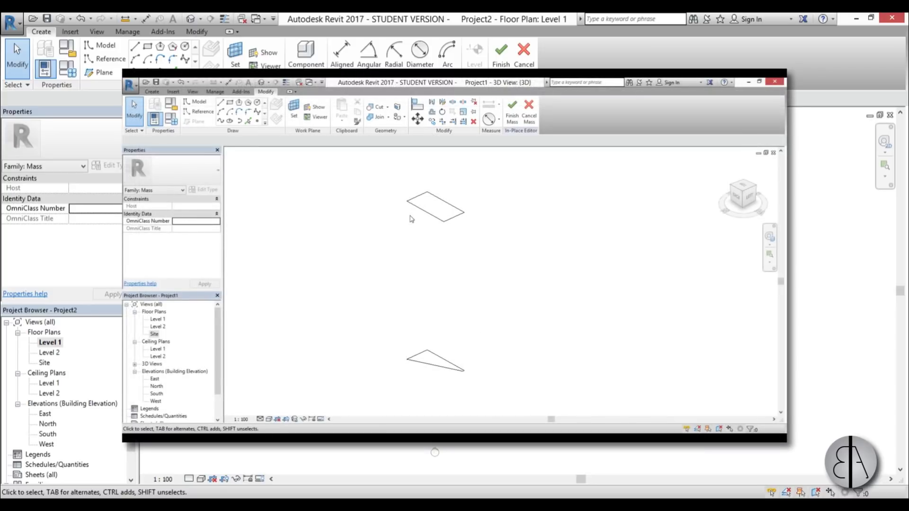
- In Project1's 3D view, create a form from the upper four-sided profile and the lower triangular profile
drag(386, 191, 501, 393)
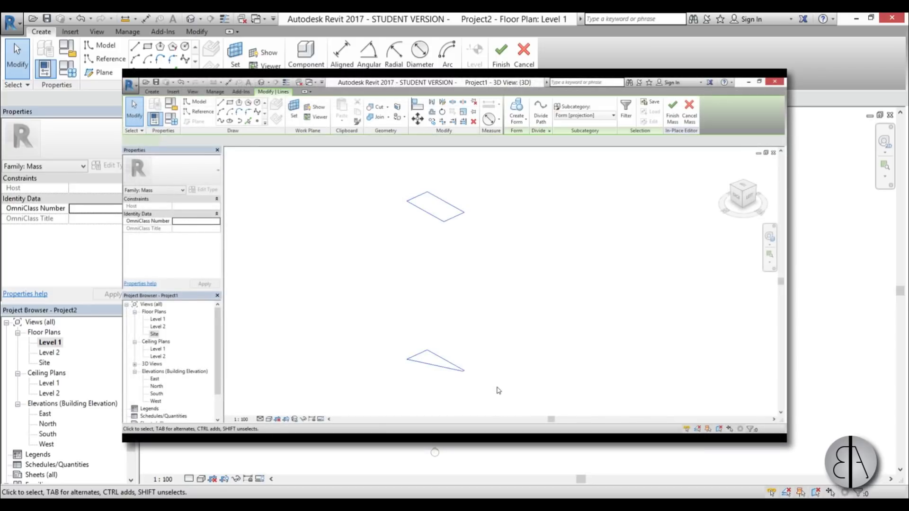
click(520, 113)
mouse_move(507, 330)
shift+middle_down()
mouse_move(470, 304)
mouse_move(414, 286)
mouse_move(534, 309)
mouse_move(482, 306)
mouse_move(516, 316)
shift+middle_up()
click(450, 302)
click(477, 303)
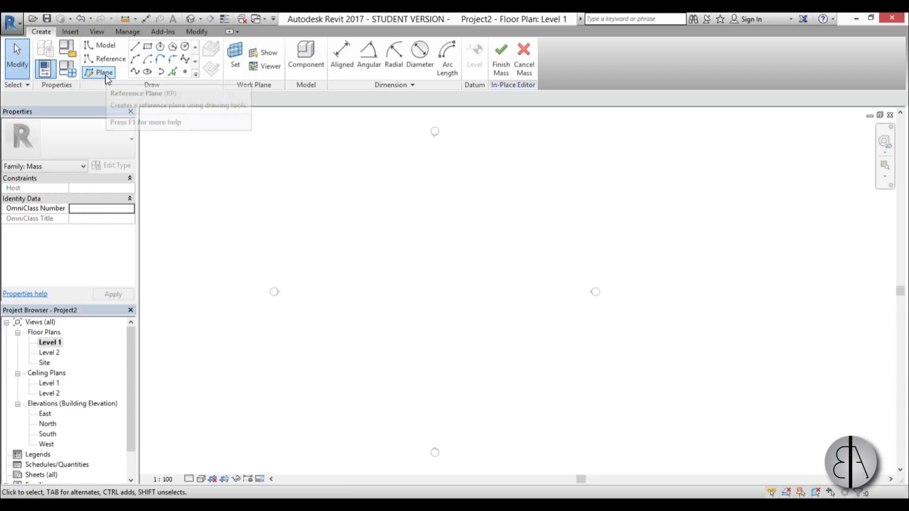
- Draw two parallel horizontal reference planes of equal length about 24 m apart in the Level 1 plan
click(106, 75)
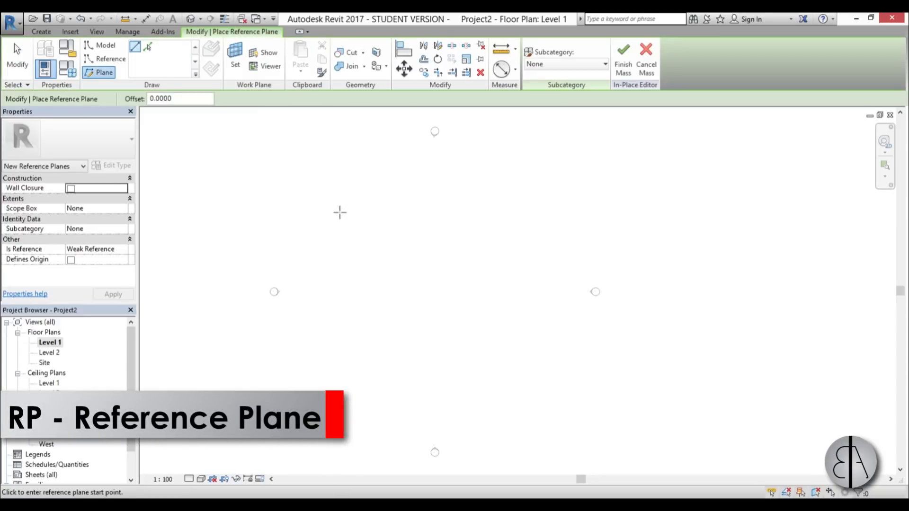
click(324, 215)
click(543, 216)
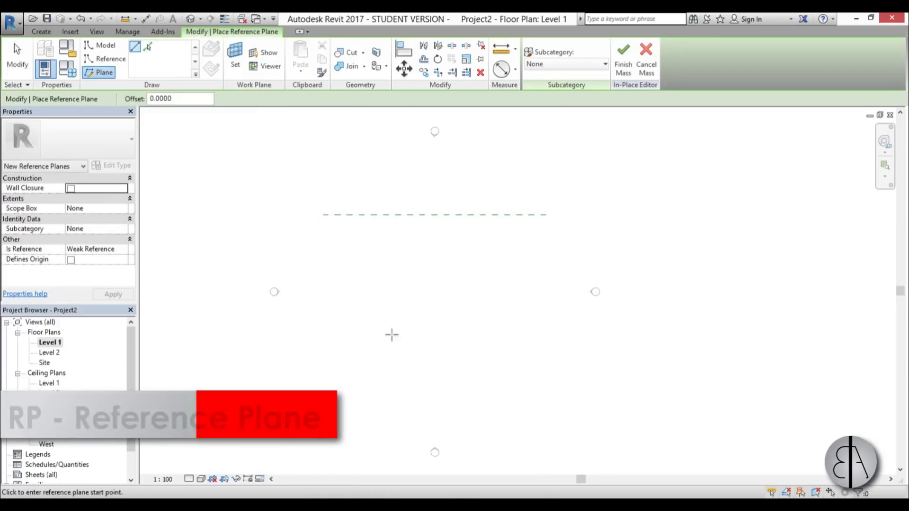
click(324, 215)
click(323, 368)
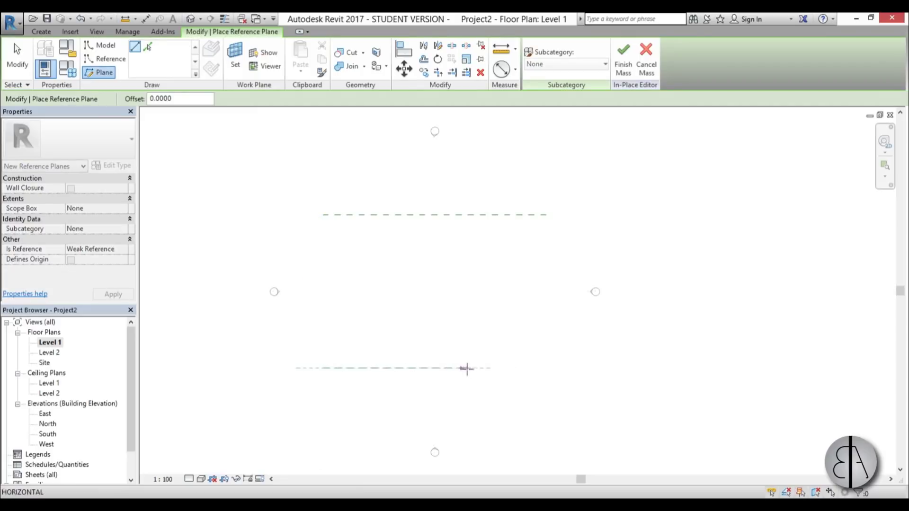
click(545, 368)
key(Escape)
key(Escape)
- Set the distance between the two reference planes to 30 m by moving the lower one
click(433, 369)
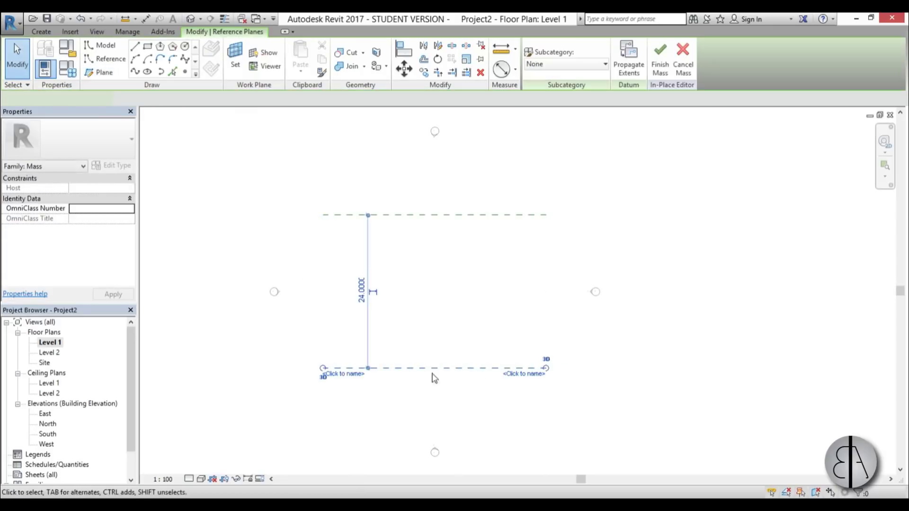
click(363, 291)
text(30)
key(Return)
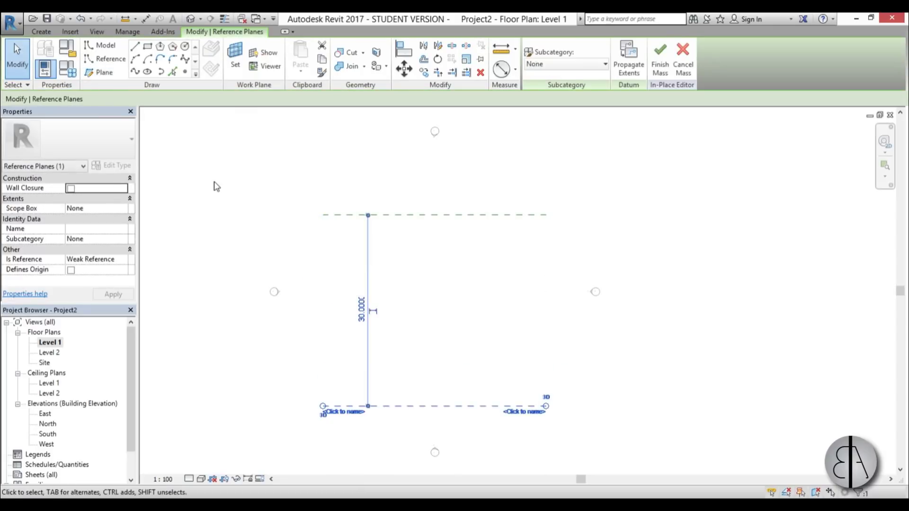
key(Escape)
- Name the upper reference plane 1 and the lower reference plane 2
middle_drag(405, 378, 395, 356)
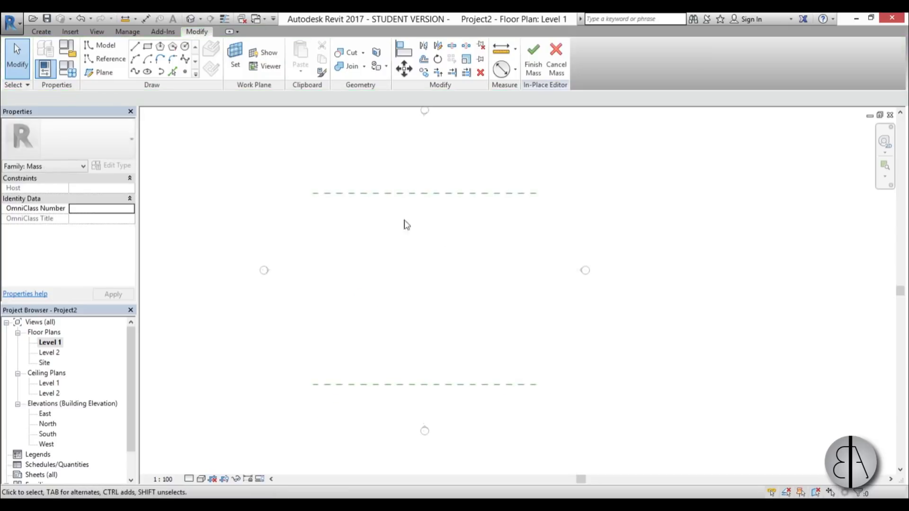
click(424, 193)
click(346, 201)
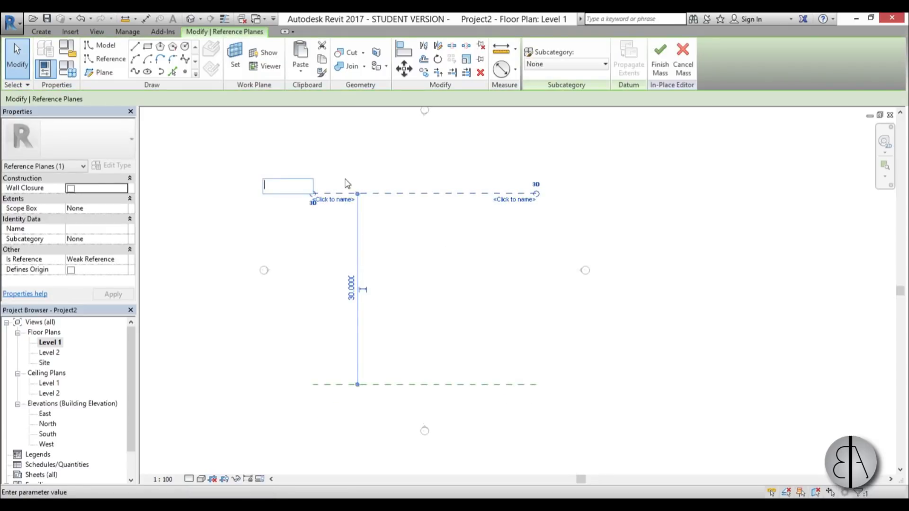
text(1)
key(Return)
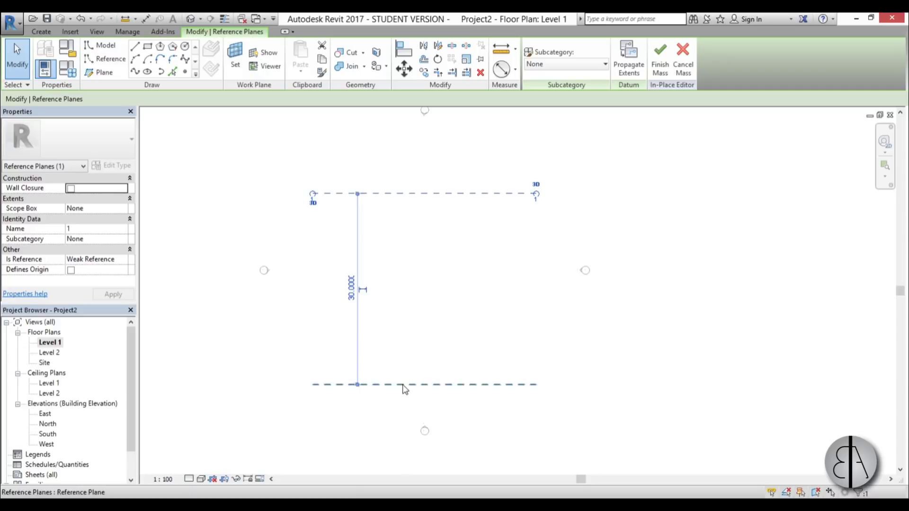
click(405, 386)
click(343, 394)
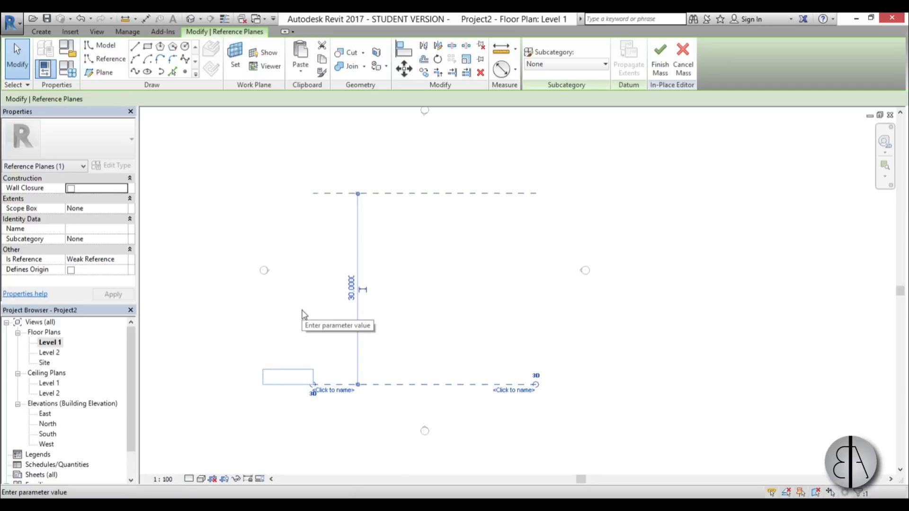
text(2)
key(Return)
click(296, 328)
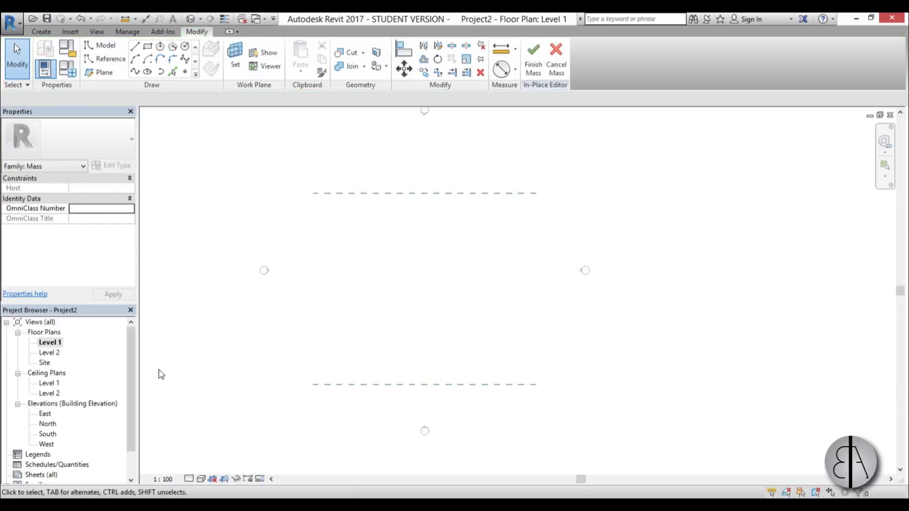
- In the South elevation, set Reference Plane : 1 as the work plane for a model-line rectangle
double_click(47, 434)
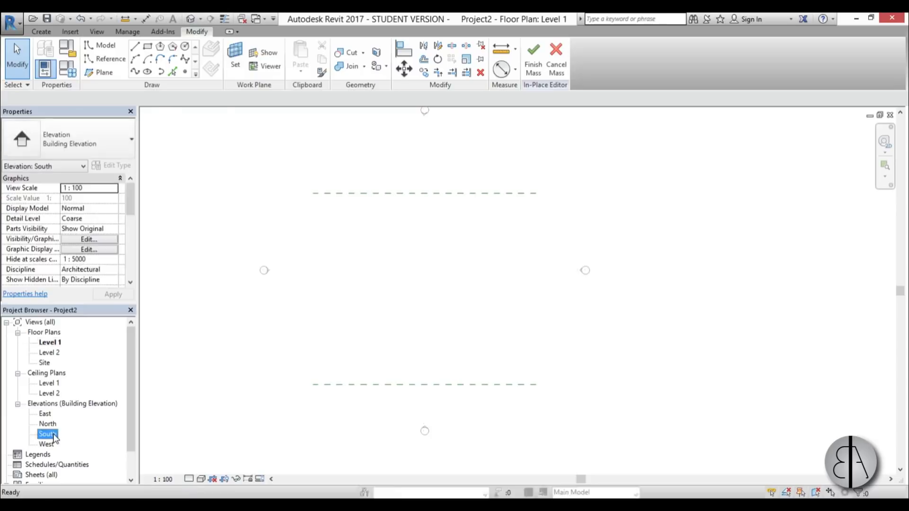
middle_drag(372, 290, 377, 291)
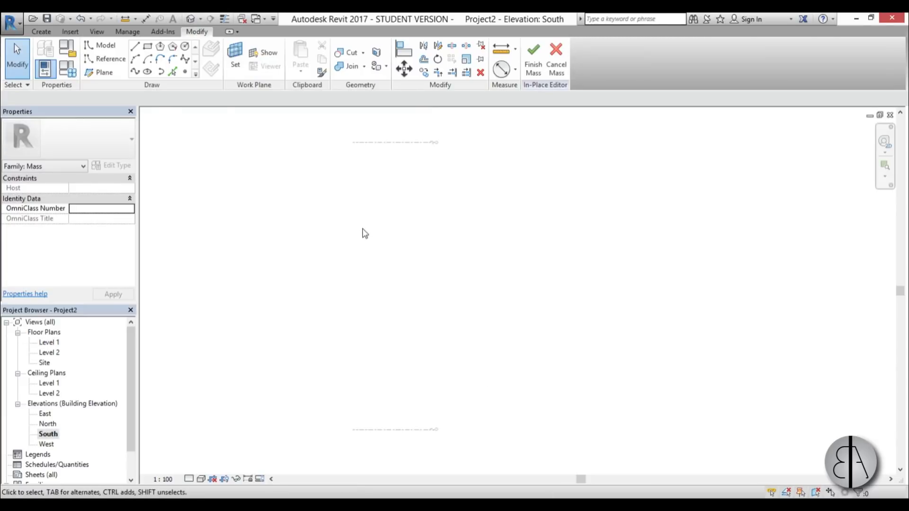
click(148, 48)
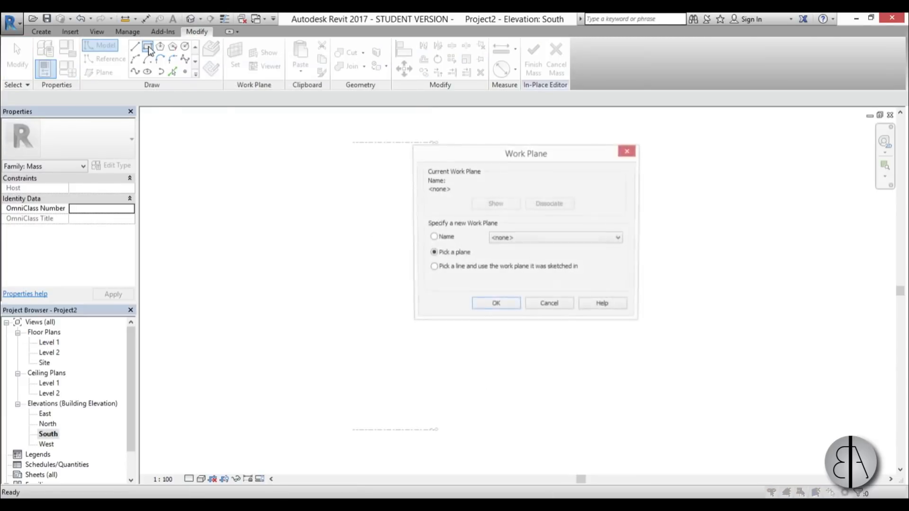
drag(500, 163, 488, 163)
click(498, 238)
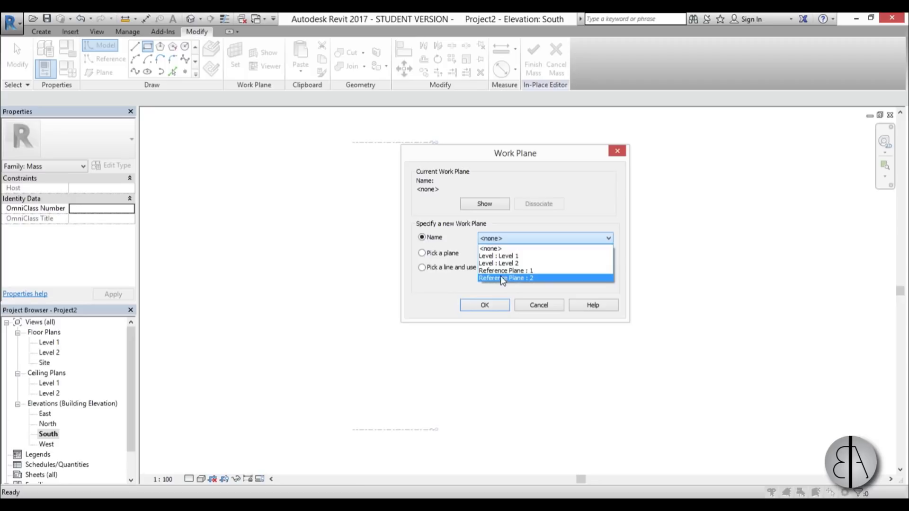
click(502, 270)
click(496, 304)
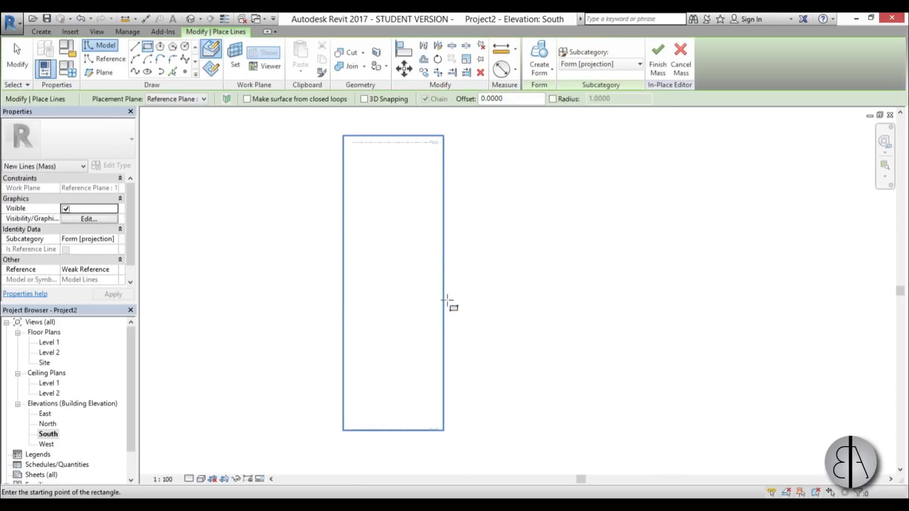
- Draw a rectangle about 14.4 m wide and 100 m tall, spanning from Level 2 down to Level 1
scroll(391, 229, up, 1)
middle_drag(391, 237, 398, 247)
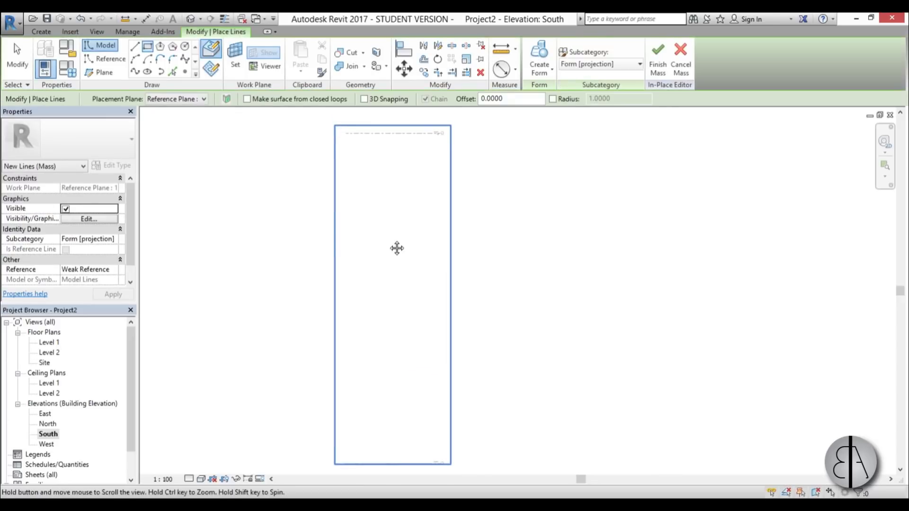
click(363, 135)
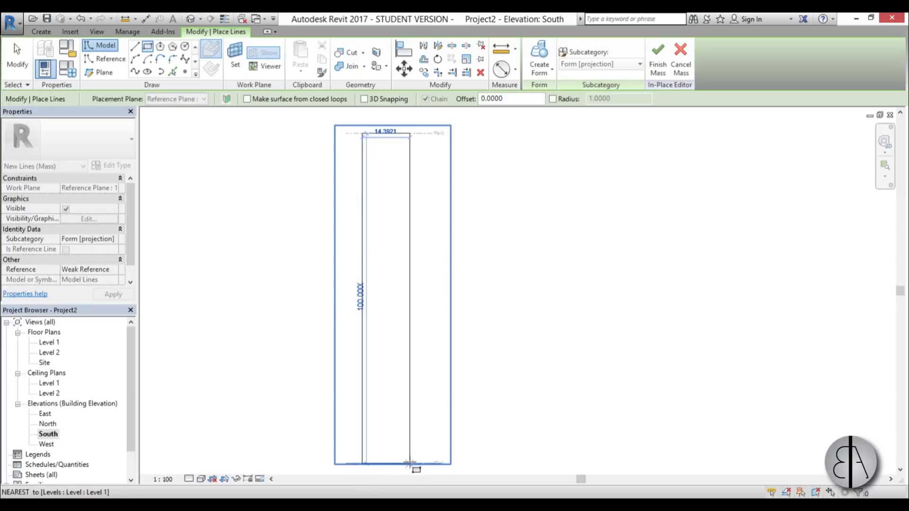
click(410, 463)
scroll(407, 464, up, 2)
scroll(407, 449, down, 2)
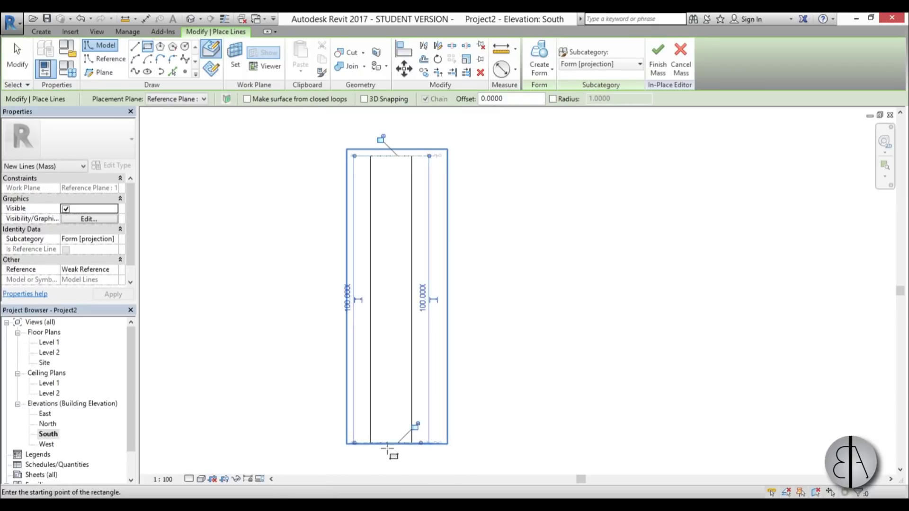
key(Escape)
key(Escape)
- Adjust the rectangle's width by editing the dimension between its two vertical lines
middle_drag(414, 256, 419, 301)
scroll(412, 284, up, 1)
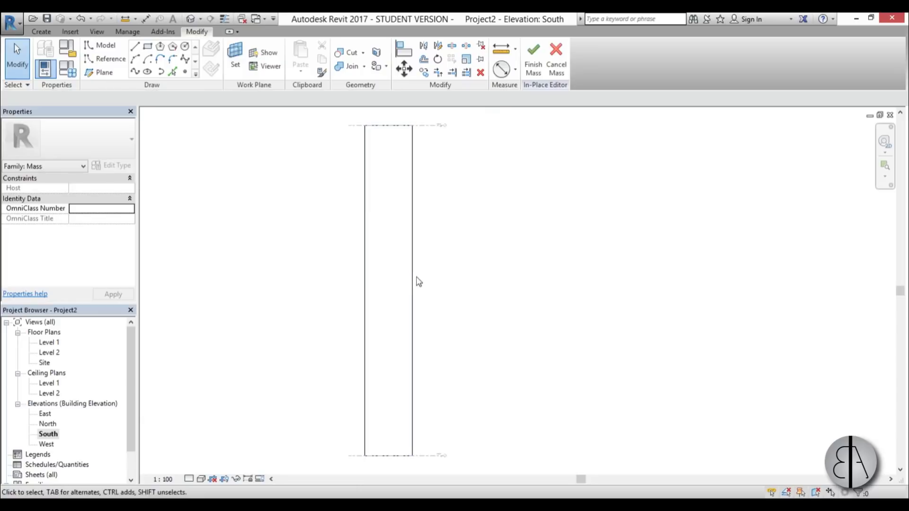
key(Tab)
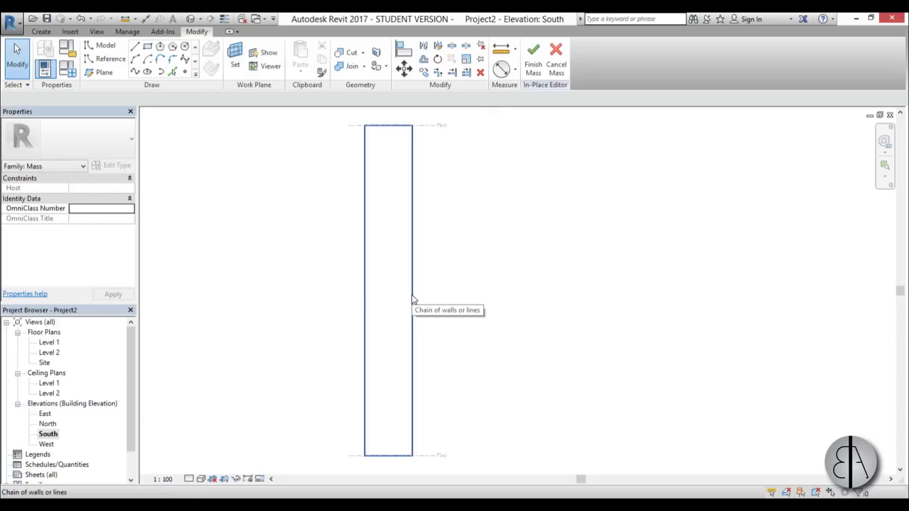
key(Tab)
click(413, 299)
middle_drag(412, 296, 432, 362)
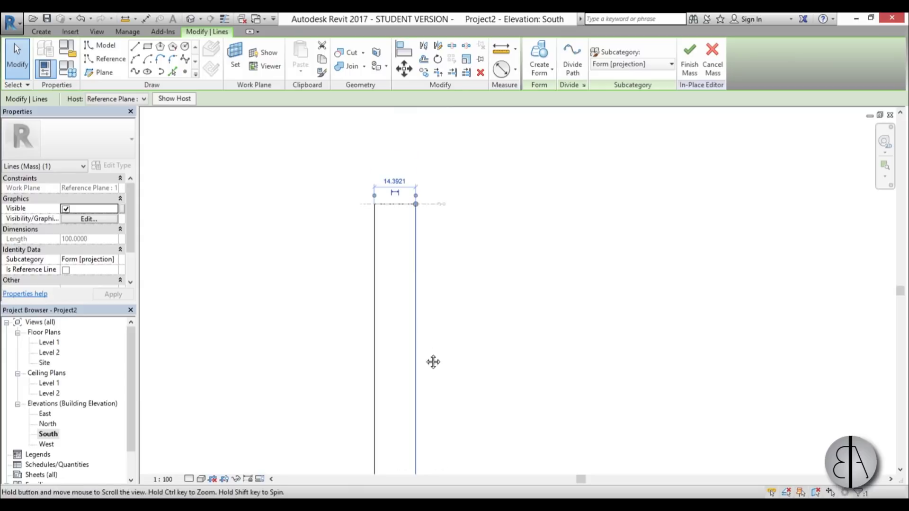
click(395, 183)
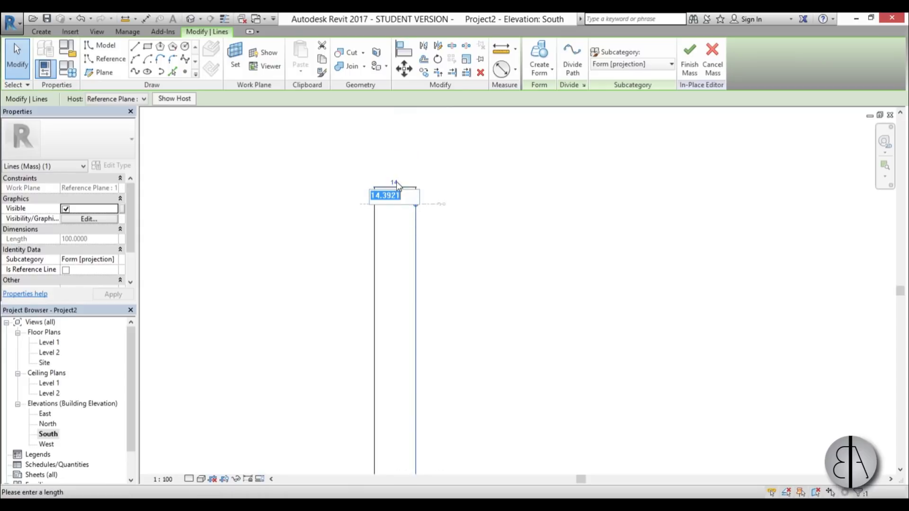
key(Return)
click(403, 160)
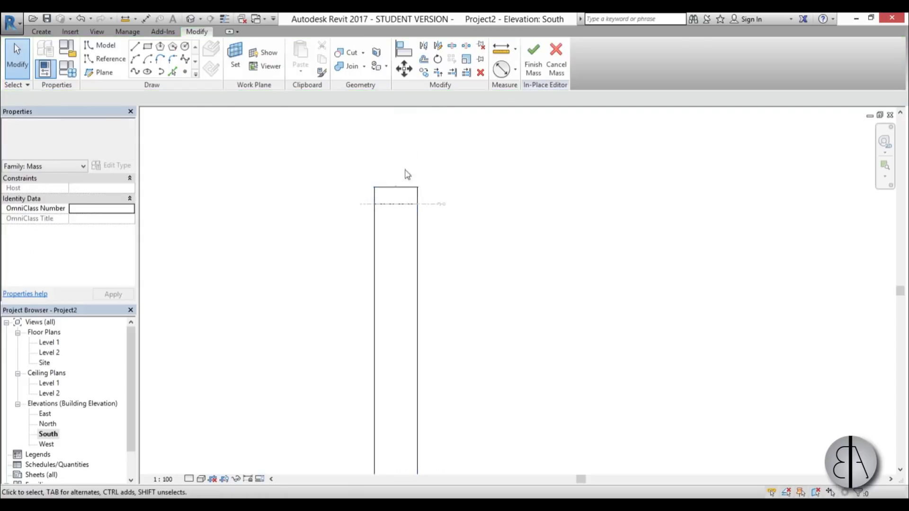
click(401, 187)
click(399, 163)
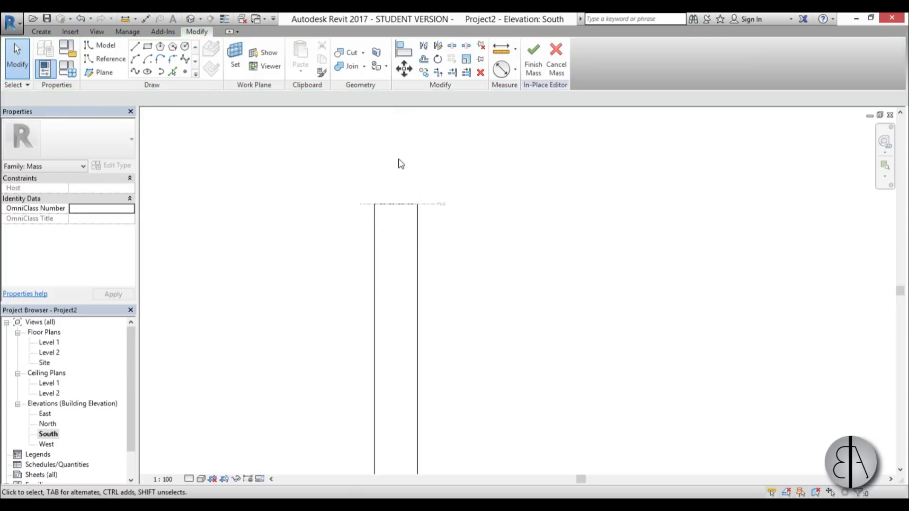
middle_drag(441, 311, 430, 252)
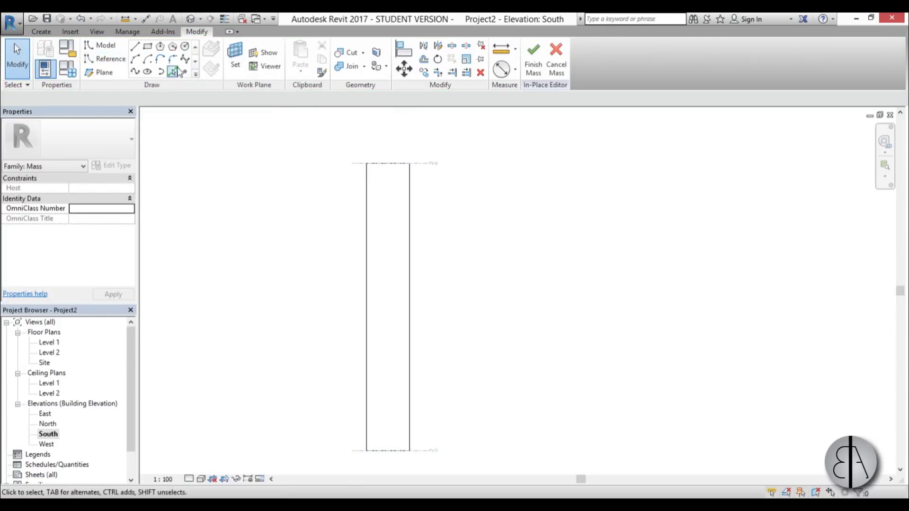
- Switch to drawing a model-line spline with Reference Plane : 2 as the work plane
click(99, 49)
click(185, 58)
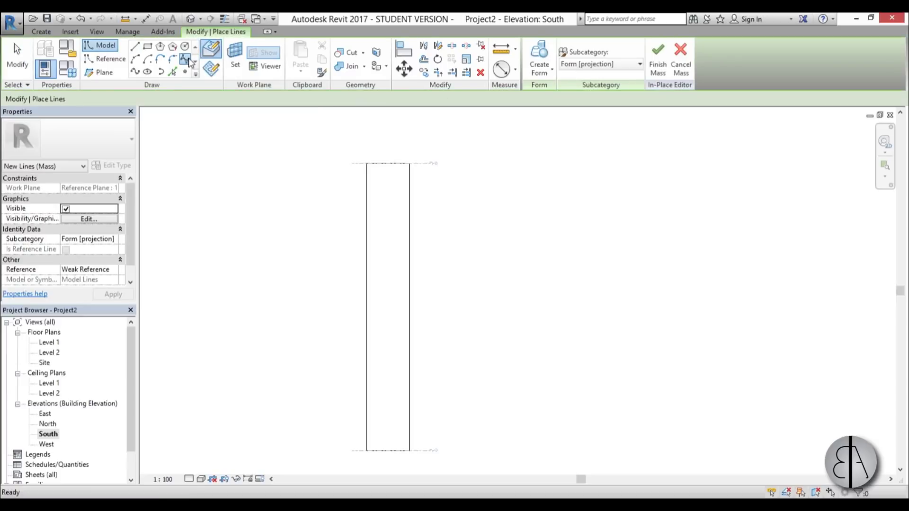
click(232, 67)
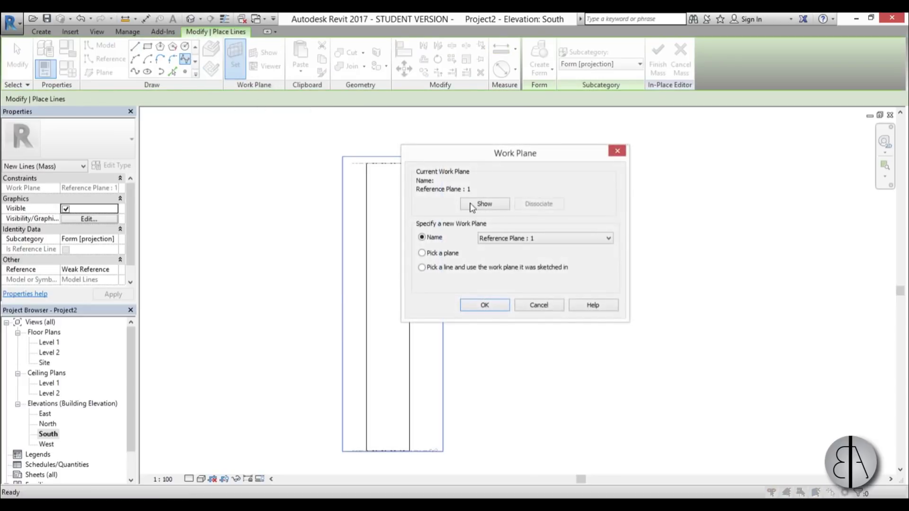
click(527, 237)
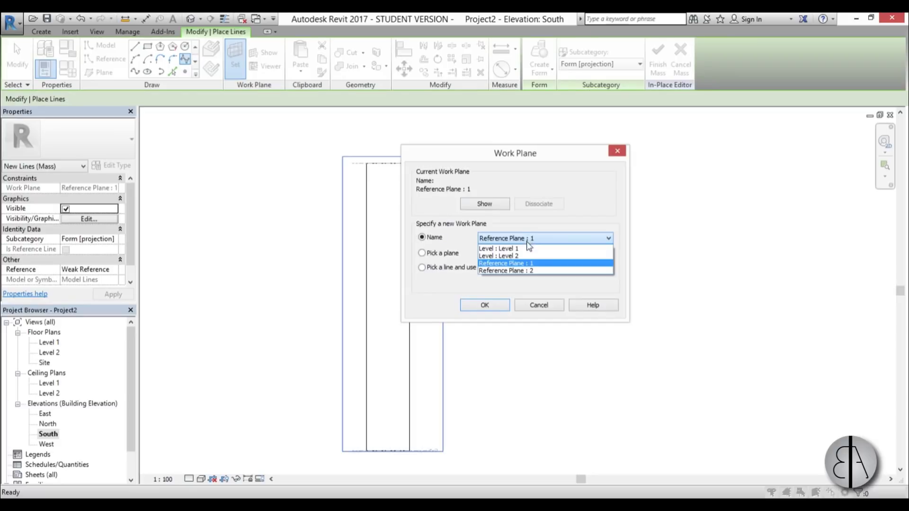
click(491, 271)
click(485, 304)
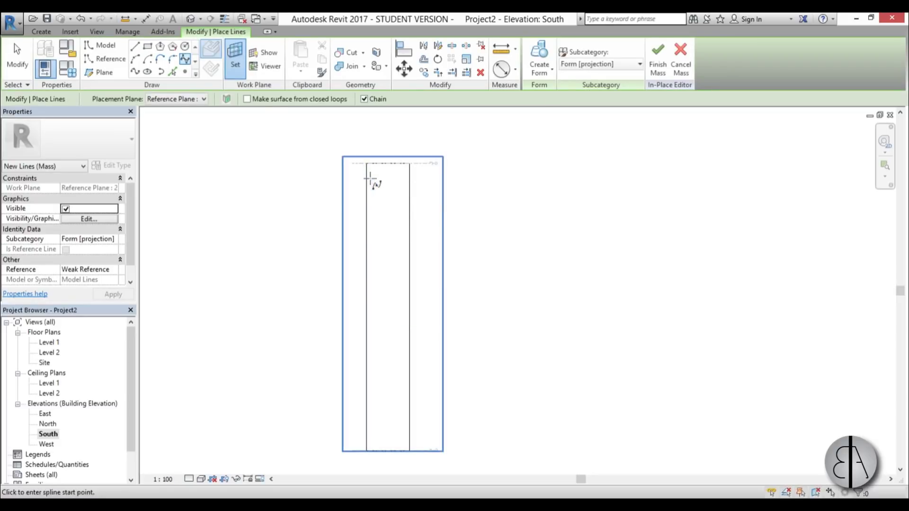
- Draw an S-shaped spline from the rectangle's upper-left corner to Level 1 just short of its lower-right corner
scroll(366, 164, up, 6)
click(366, 161)
scroll(365, 162, down, 7)
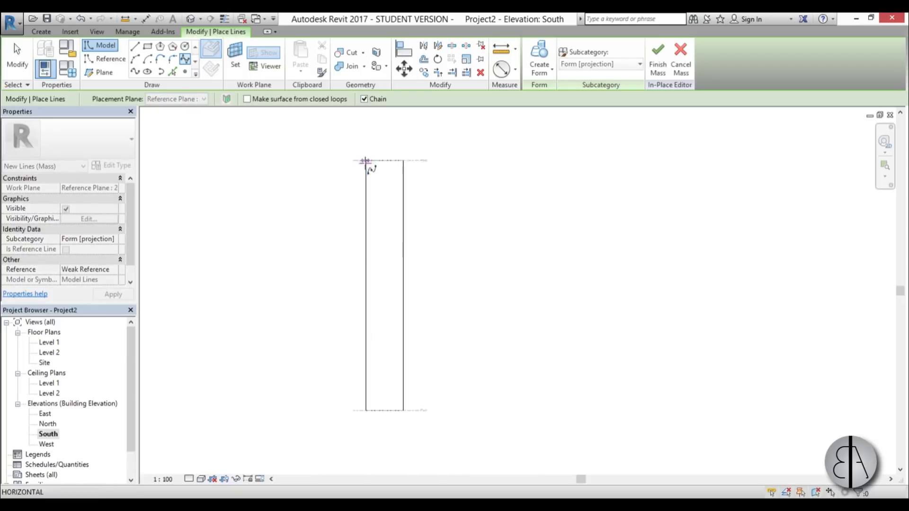
click(365, 161)
scroll(367, 242, up, 3)
click(370, 240)
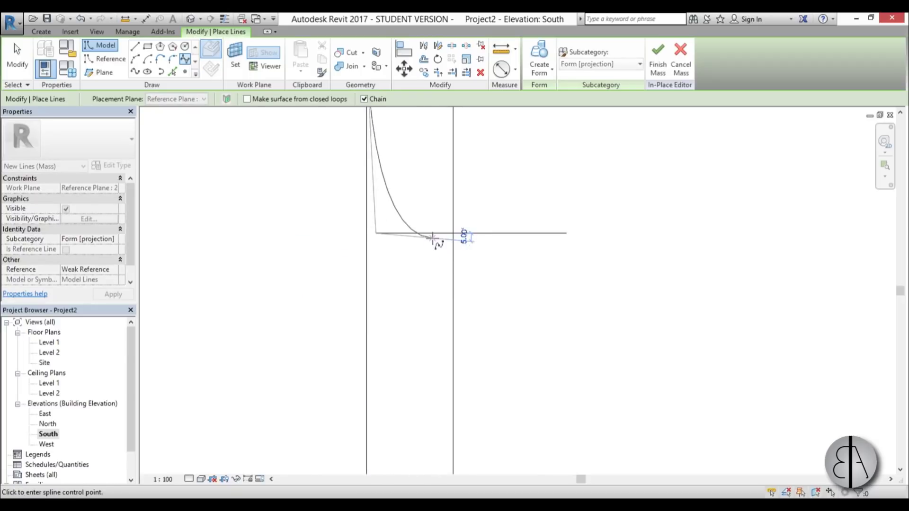
click(432, 238)
scroll(398, 408, down, 2)
middle_drag(403, 413, 418, 256)
scroll(435, 386, up, 3)
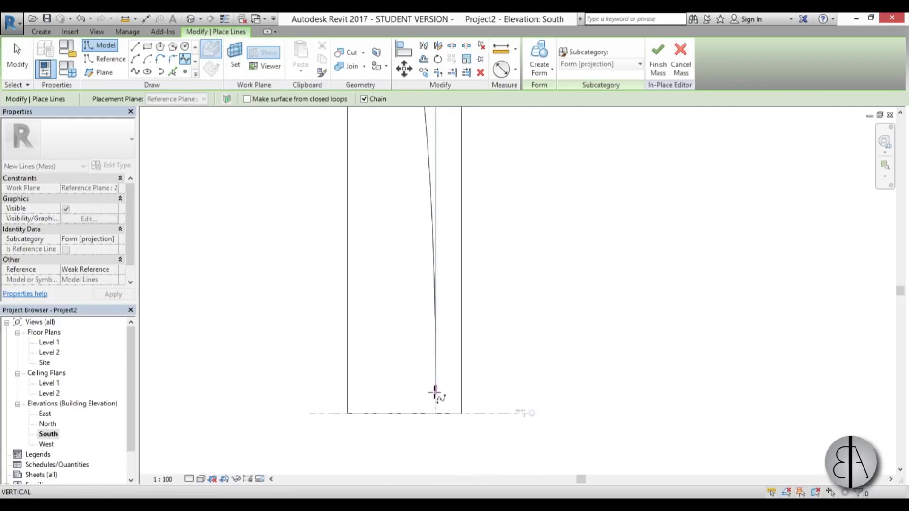
scroll(435, 392, up, 2)
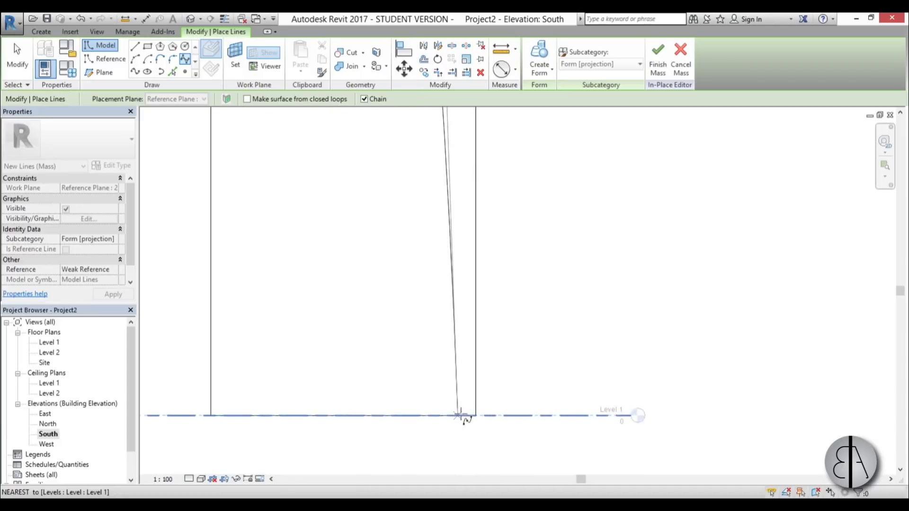
click(459, 417)
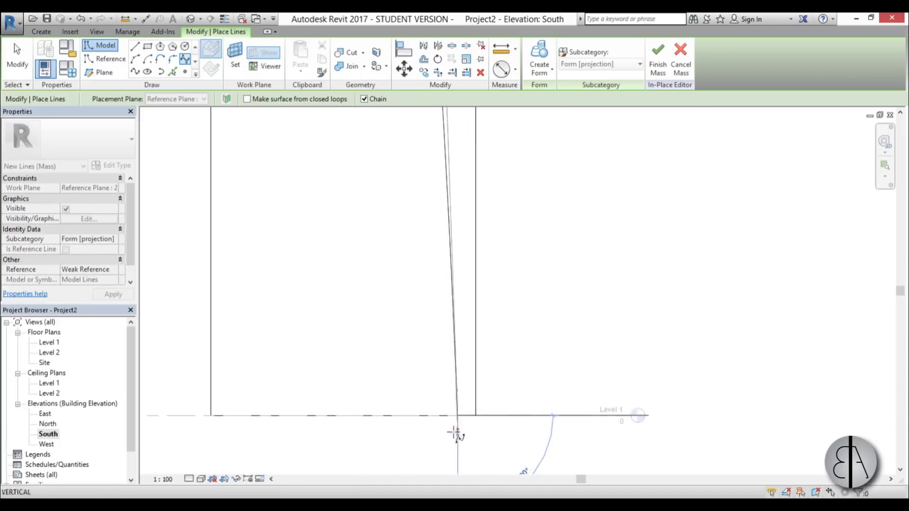
- Close the spline profile with straight lines along the base, the 100 m right side and the top edge
click(138, 49)
click(477, 416)
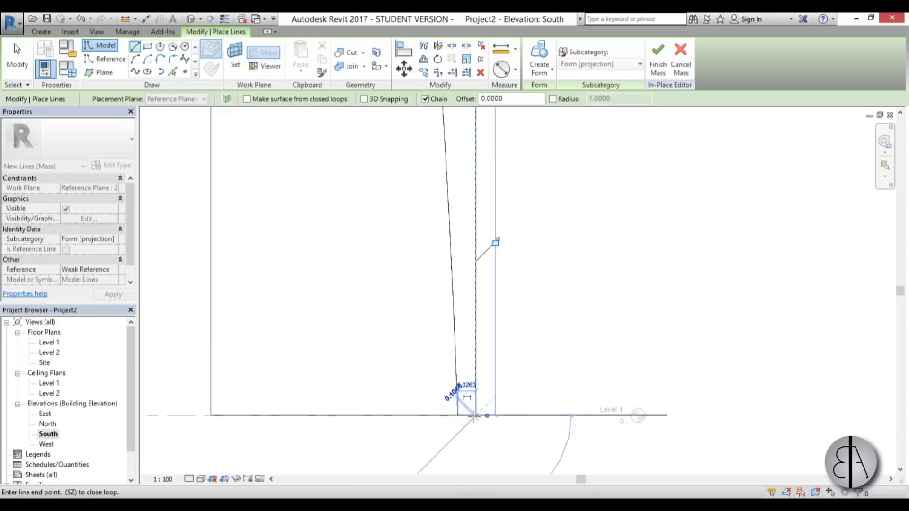
scroll(457, 440, down, 5)
scroll(467, 149, up, 2)
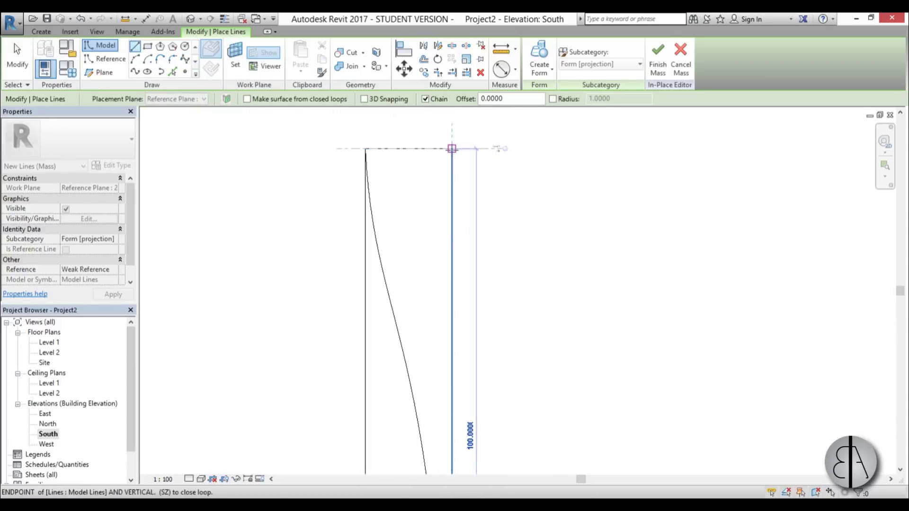
click(452, 148)
click(365, 149)
scroll(323, 342, down, 3)
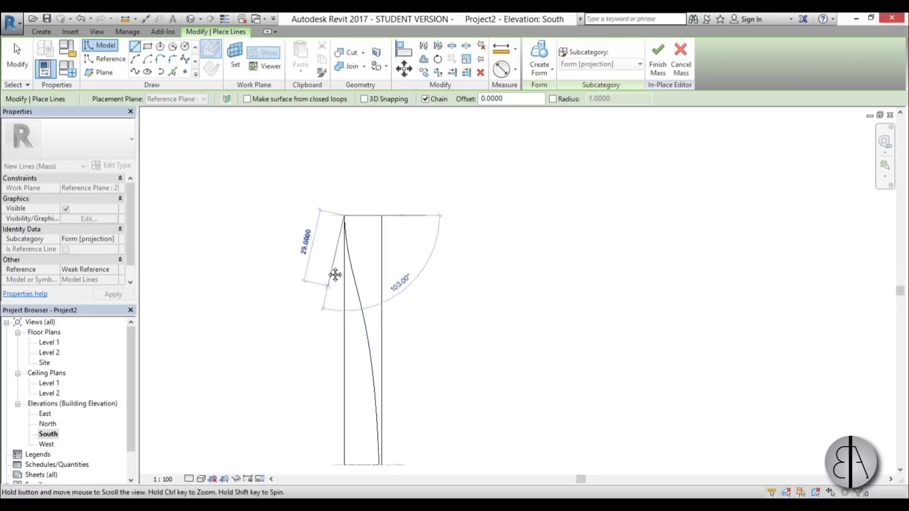
key(Escape)
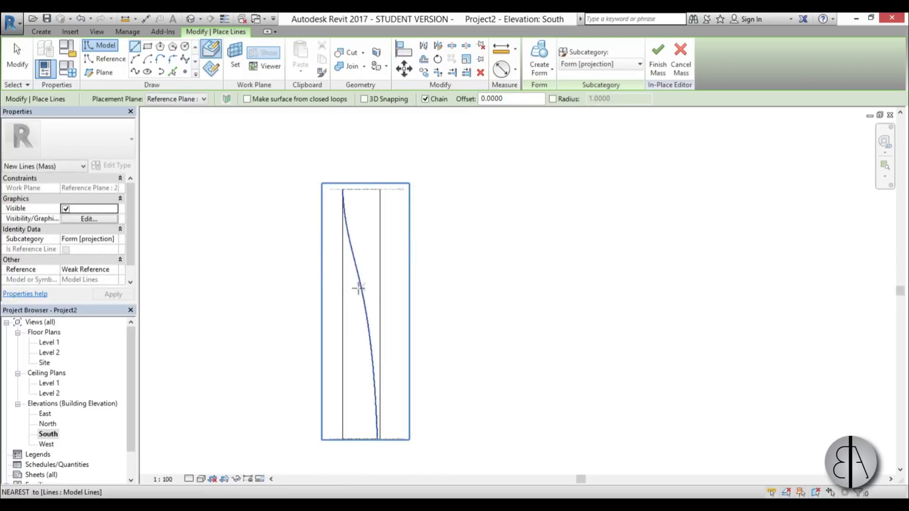
key(Escape)
- Reshape the spline by moving its two middle control points, aligning the left one with the rectangle's left side
click(352, 304)
scroll(331, 262, up, 2)
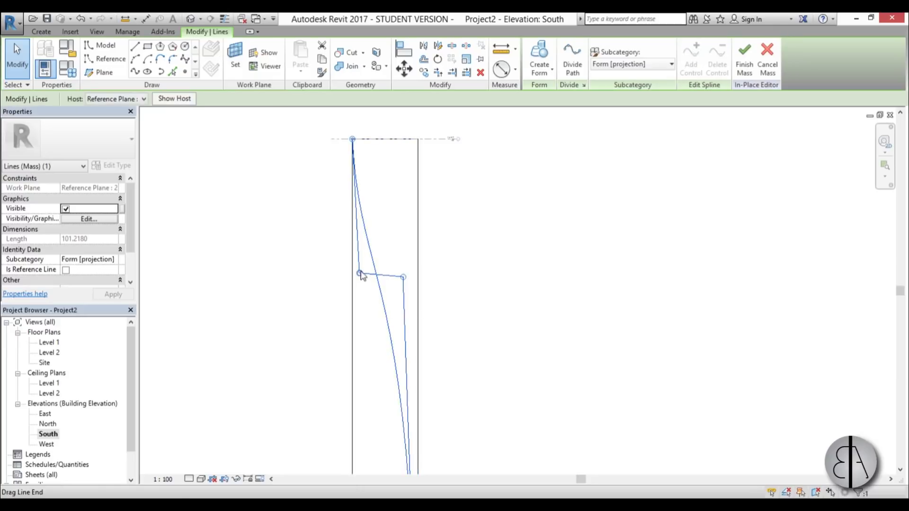
scroll(386, 220, down, 1)
mouse_move(382, 342)
middle_down()
mouse_move(391, 242)
mouse_move(397, 302)
middle_up()
scroll(395, 222, up, 1)
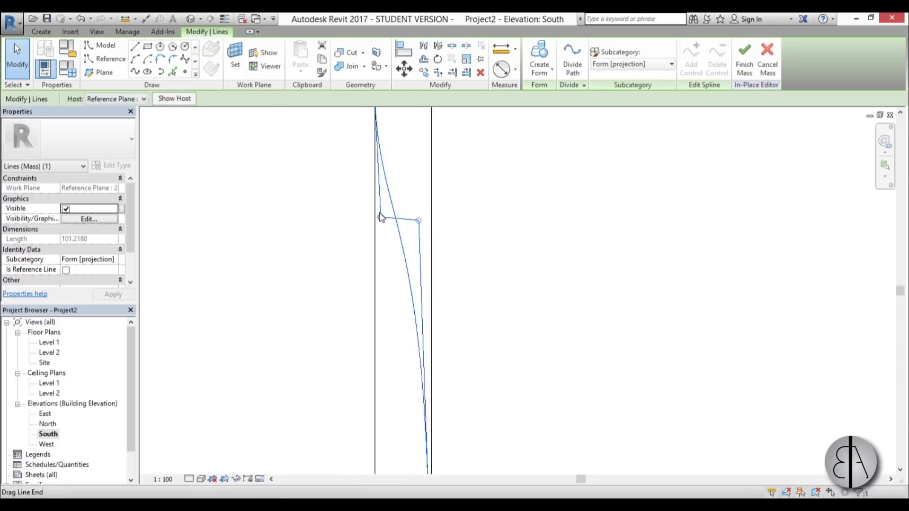
drag(380, 217, 374, 258)
scroll(406, 244, down, 3)
middle_drag(419, 282, 415, 259)
scroll(389, 229, up, 2)
drag(389, 228, 390, 216)
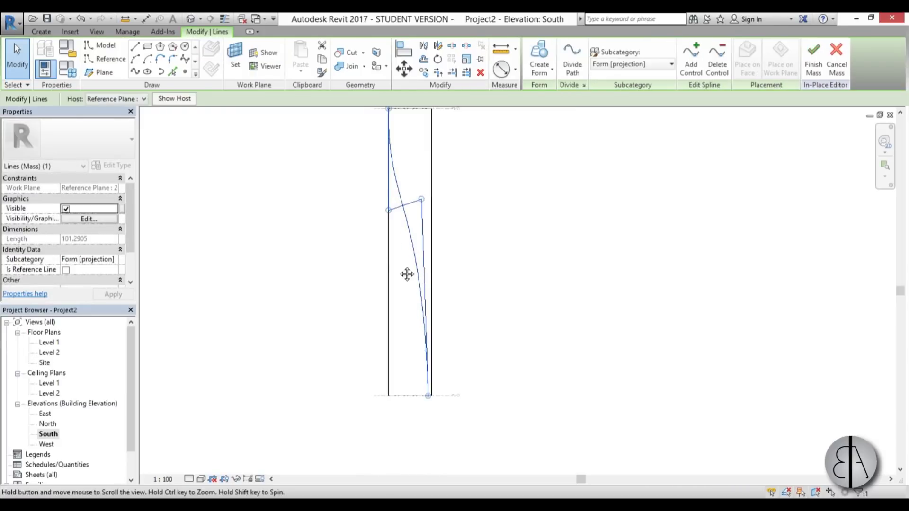
middle_drag(407, 274, 403, 301)
drag(416, 227, 428, 239)
click(470, 274)
- In the 3D view, create a form from the rectangular profile and the curved profile together
scroll(468, 284, down, 2)
middle_drag(463, 307, 445, 304)
key(Tab)
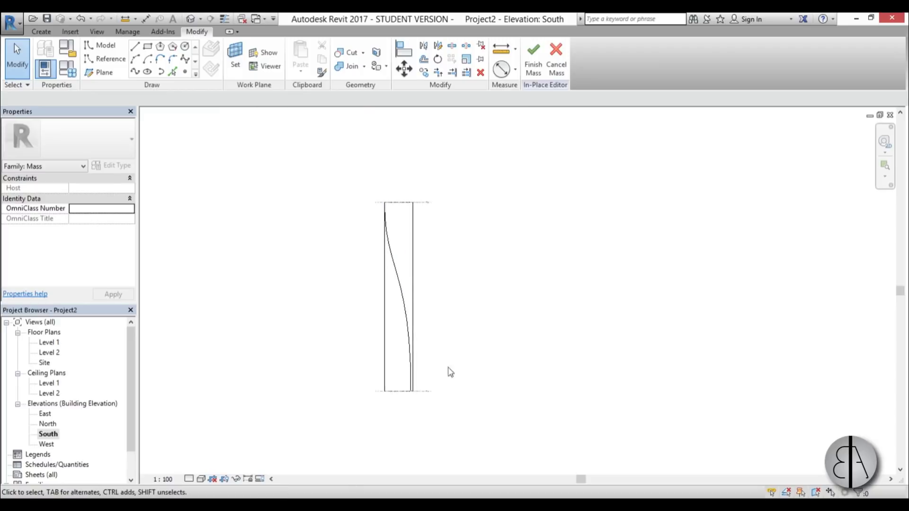
scroll(448, 372, up, 1)
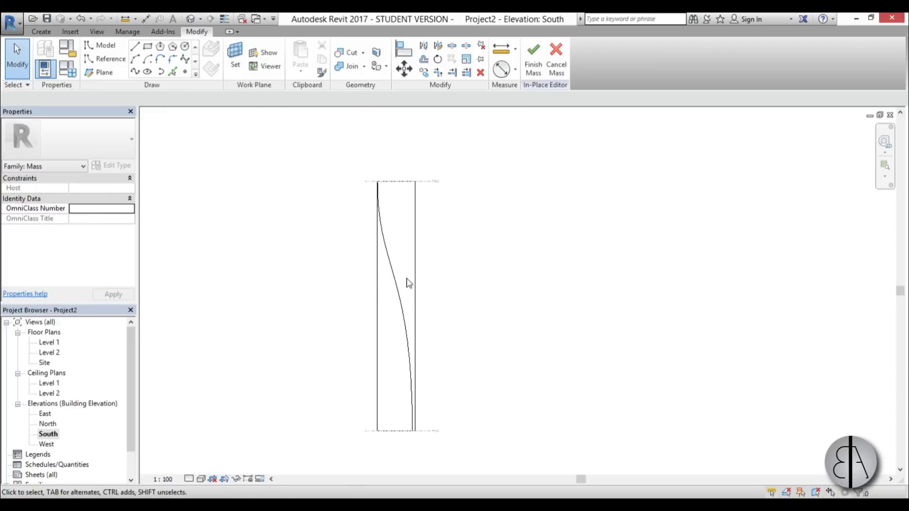
click(190, 19)
shift+middle_drag(428, 244, 637, 323)
shift+middle_drag(491, 260, 401, 277)
drag(351, 131, 574, 436)
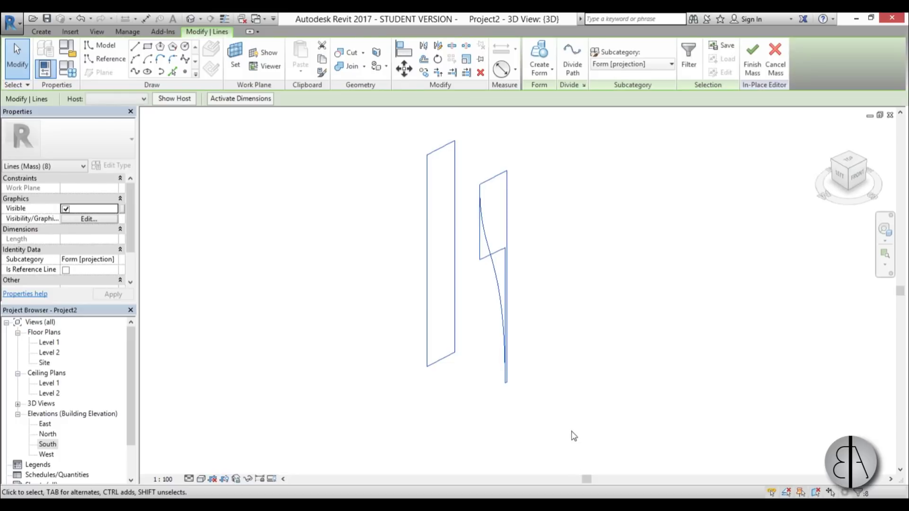
click(542, 59)
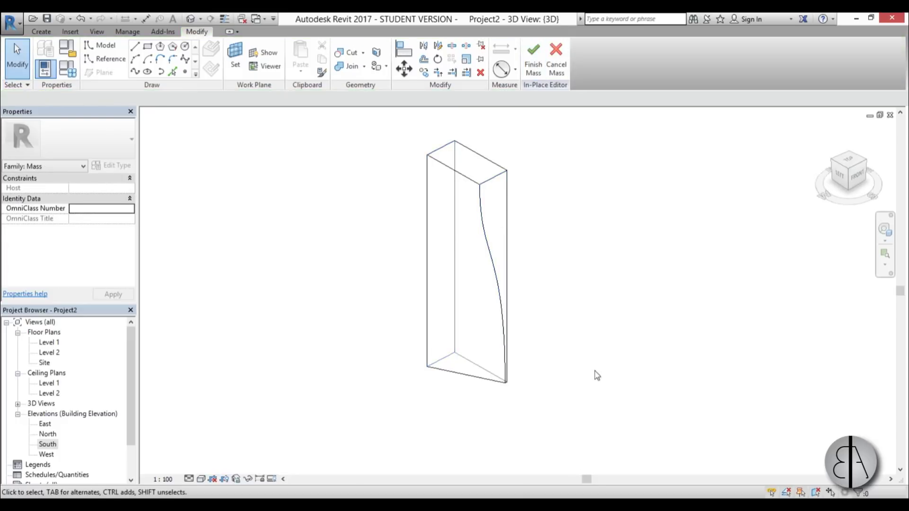
- Inspect the blended form from different angles in the Shaded visual style, and return the view to Hidden Line
shift+middle_drag(597, 375, 535, 332)
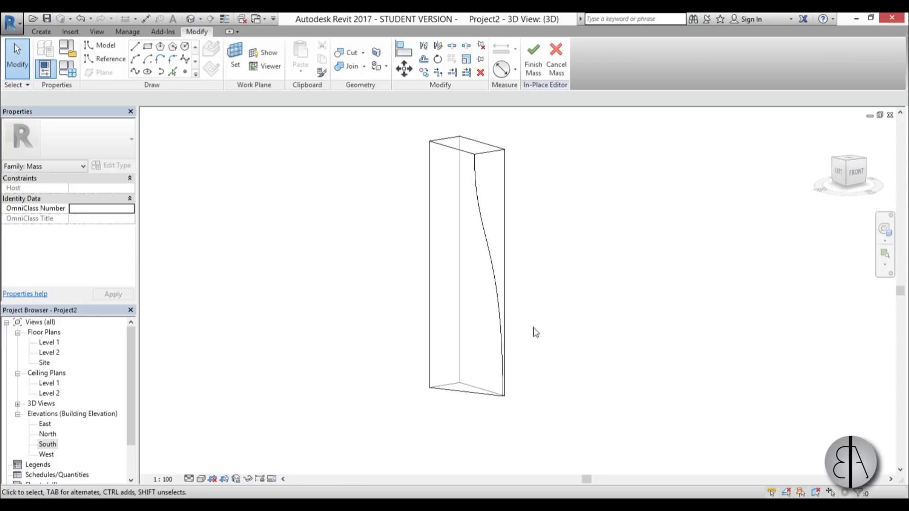
click(201, 480)
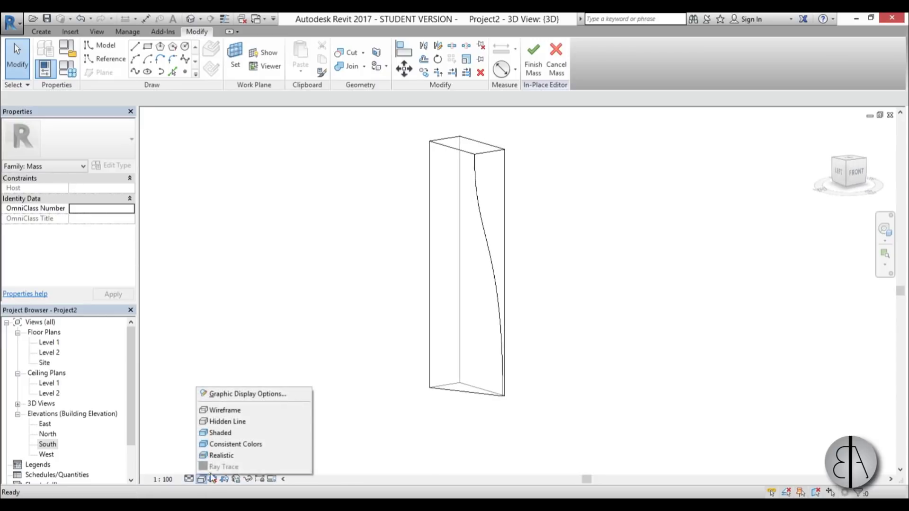
click(223, 432)
shift+middle_drag(618, 314, 641, 405)
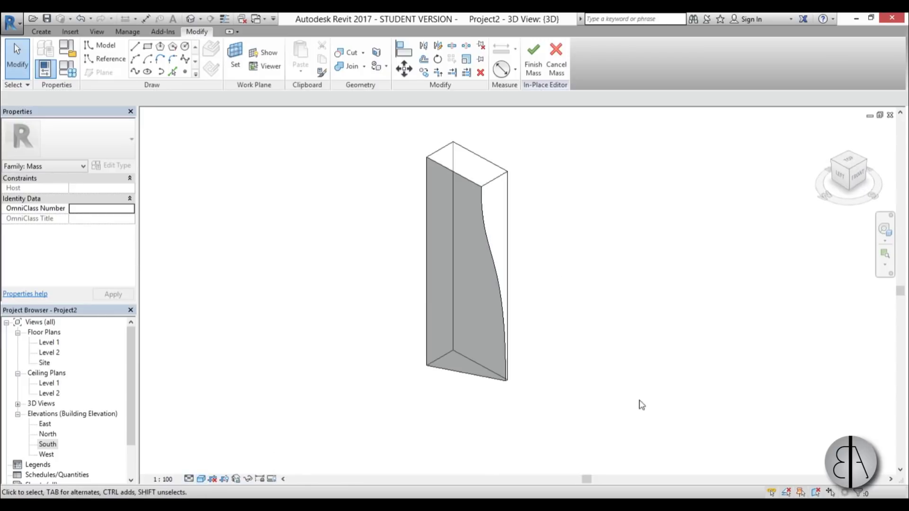
click(201, 480)
click(222, 421)
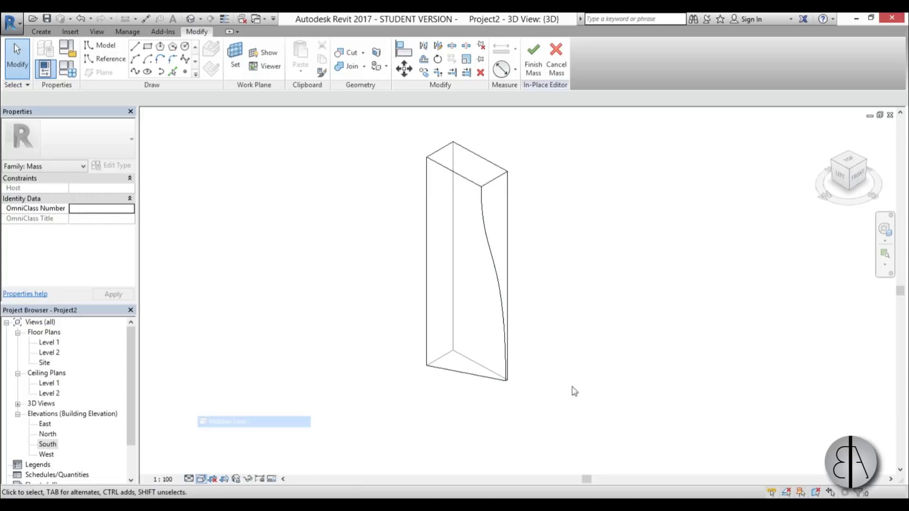
- Finish the in-place tower mass
shift+middle_drag(596, 374, 601, 379)
click(534, 62)
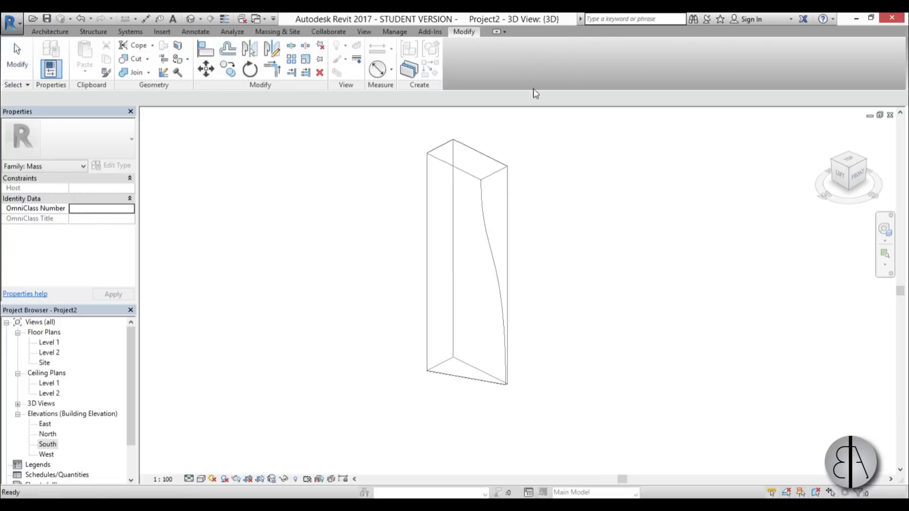
middle_drag(535, 279, 489, 290)
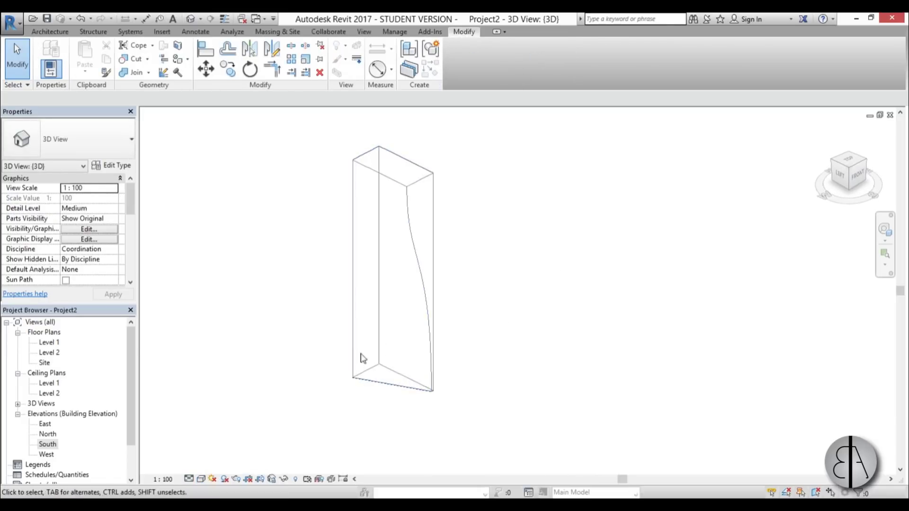
middle_drag(487, 381, 482, 368)
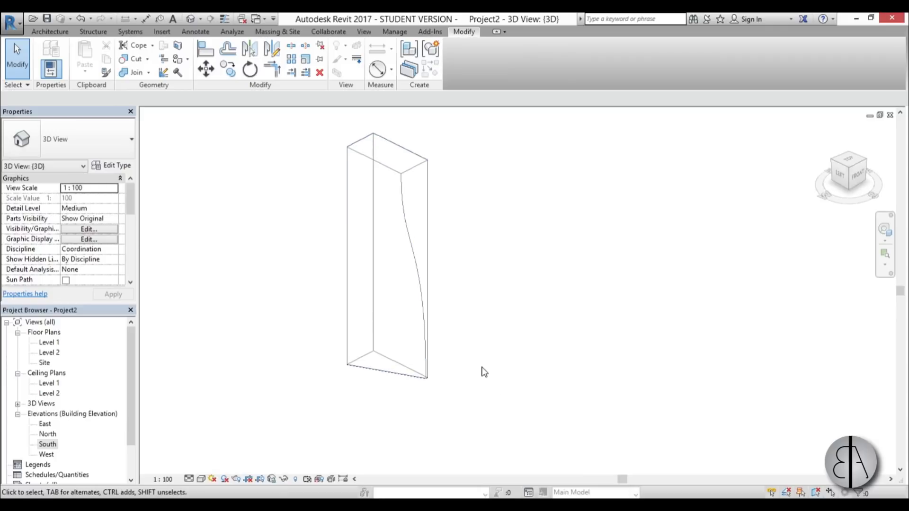
- In the South elevation, create a level by picking Level 1 with a 5 m offset upward
double_click(48, 444)
scroll(399, 414, up, 4)
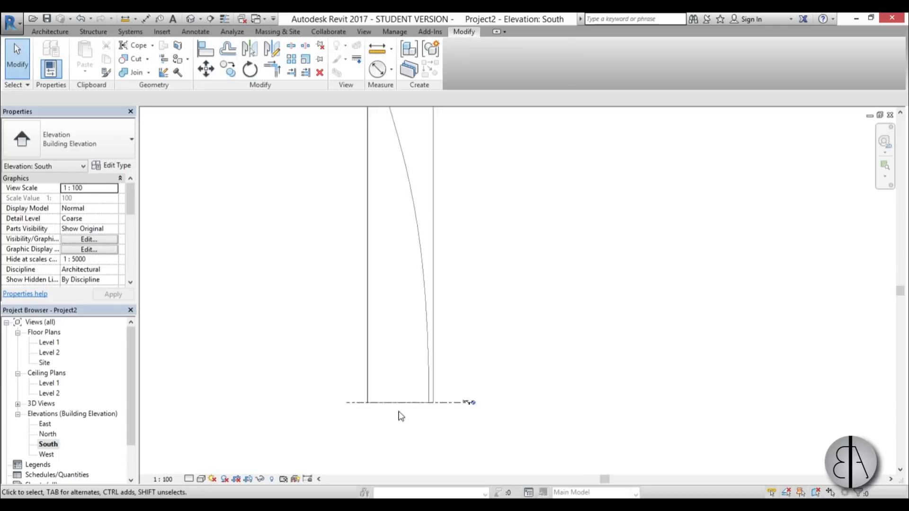
click(450, 405)
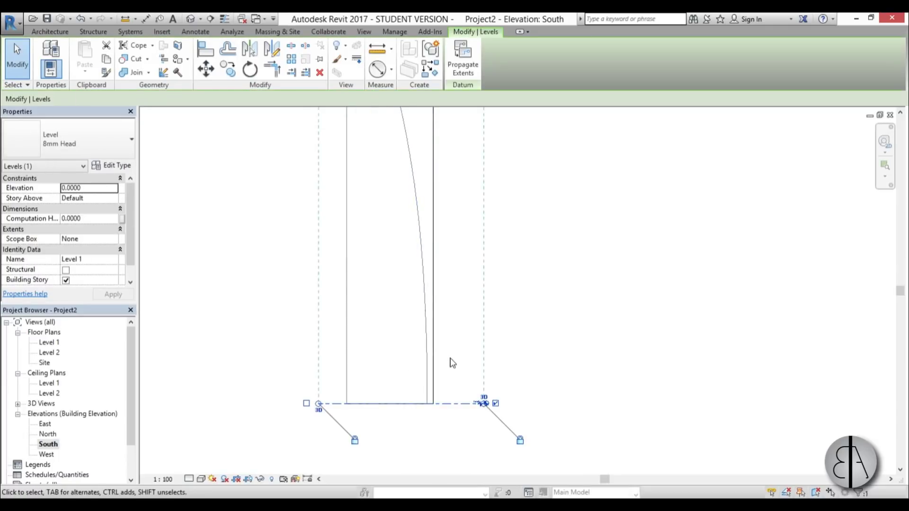
key(l)
key(l)
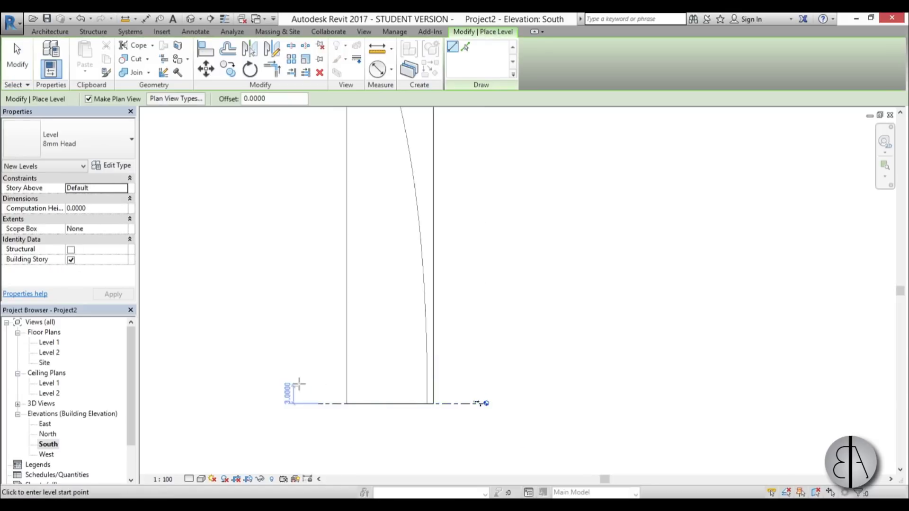
click(466, 47)
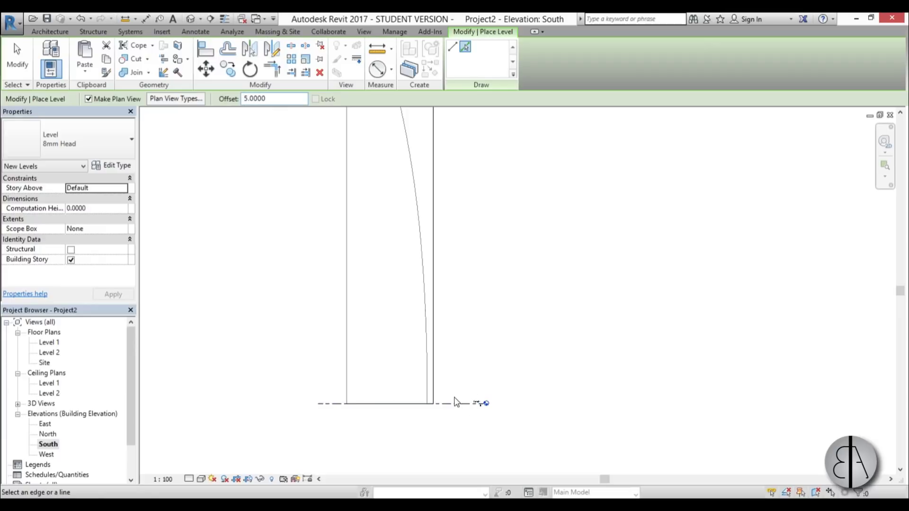
scroll(455, 403, up, 2)
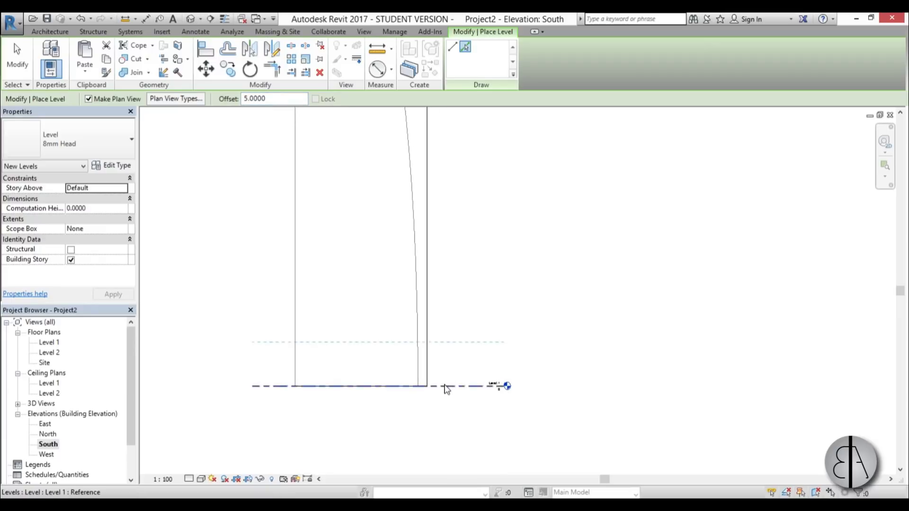
click(445, 387)
scroll(447, 348, down, 4)
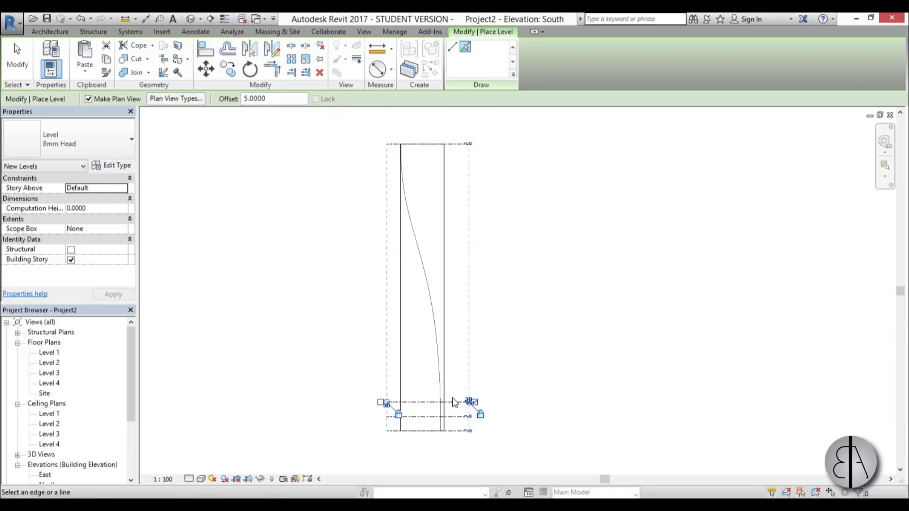
- Keep adding levels at 5 m offsets, each picked from the one below, up to just under the tower's top level
click(455, 418)
click(455, 404)
click(454, 390)
click(454, 375)
click(455, 361)
click(455, 348)
click(454, 333)
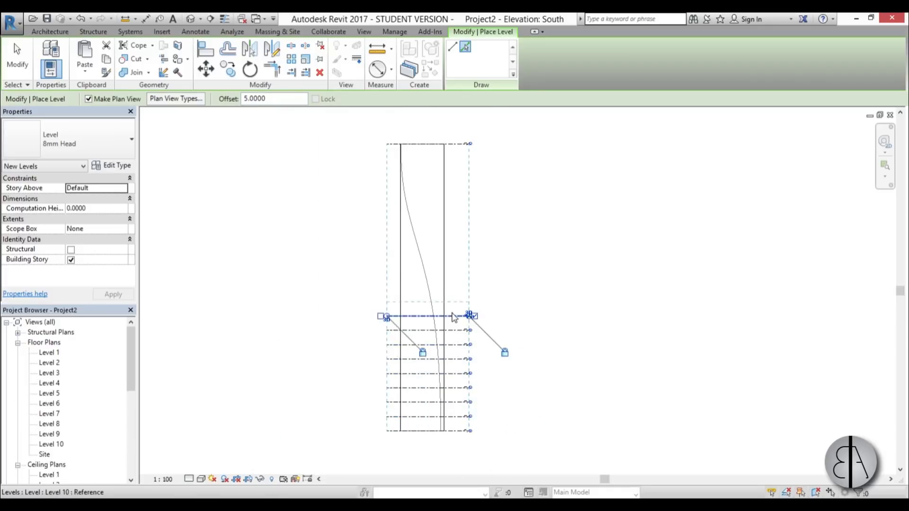
click(454, 319)
click(454, 305)
click(454, 290)
click(455, 276)
click(454, 262)
click(455, 248)
click(455, 233)
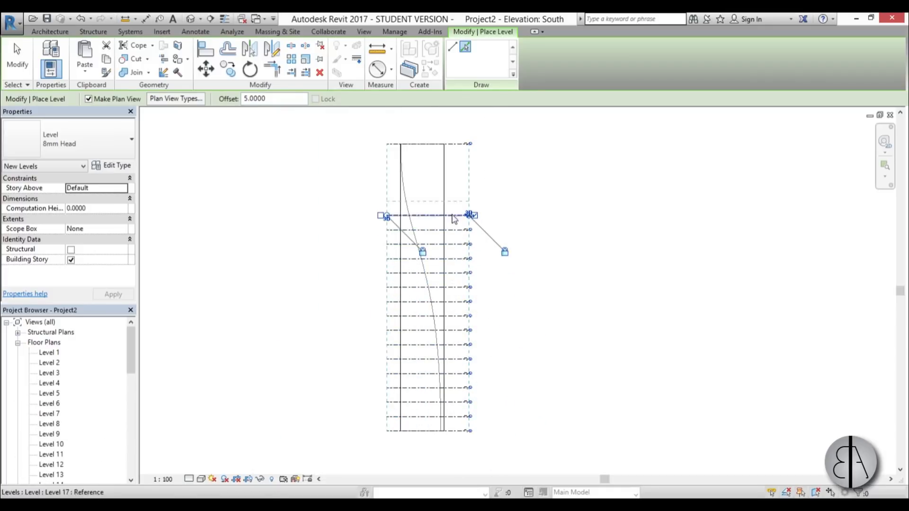
click(454, 219)
click(455, 204)
click(455, 190)
click(455, 175)
key(Escape)
key(Escape)
middle_drag(531, 319, 520, 322)
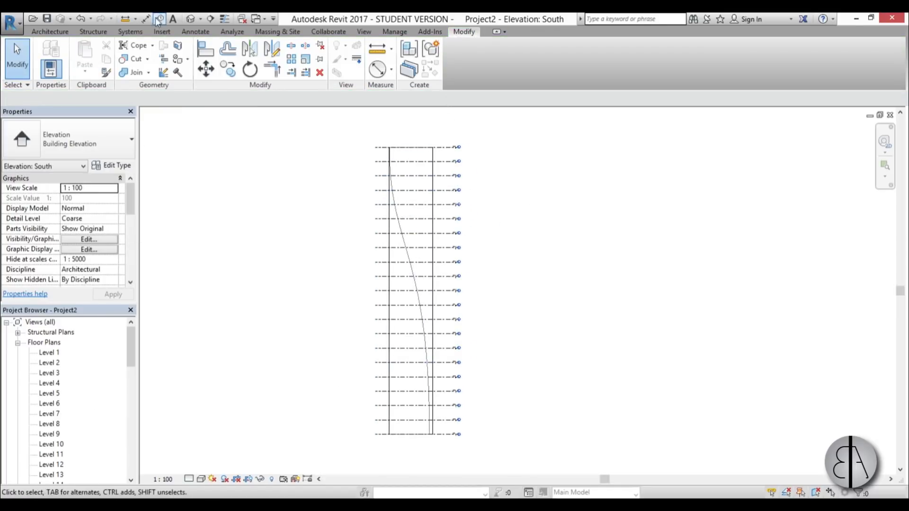
- In the 3D view, create mass floors in the tower mass for all levels, Level 1 to Level 21
click(189, 19)
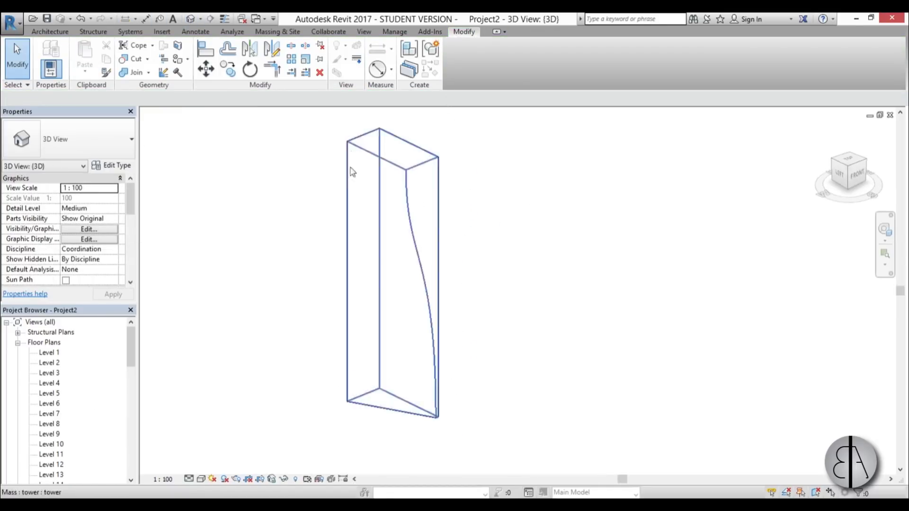
click(343, 141)
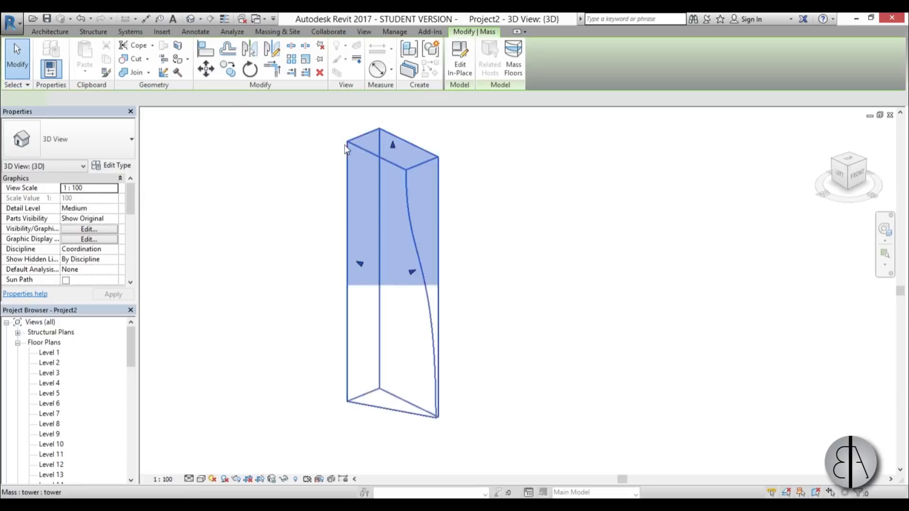
click(509, 70)
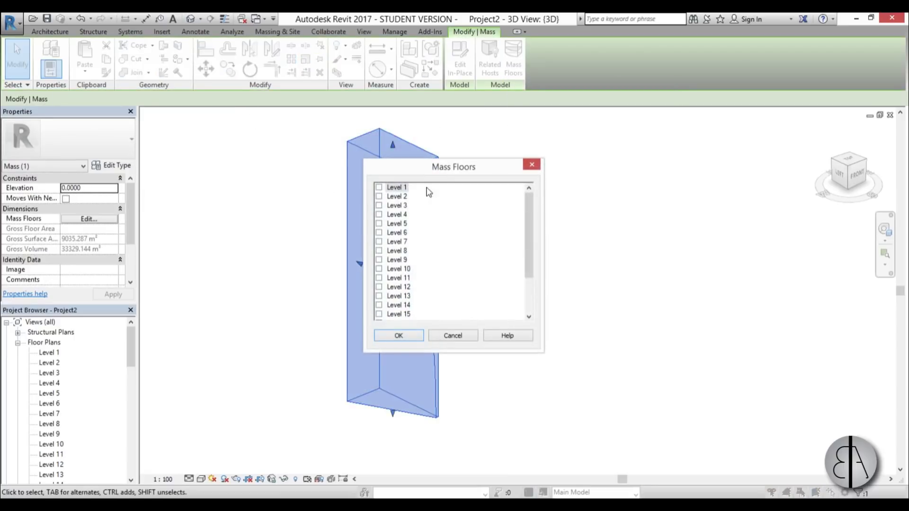
scroll(419, 266, down, 2)
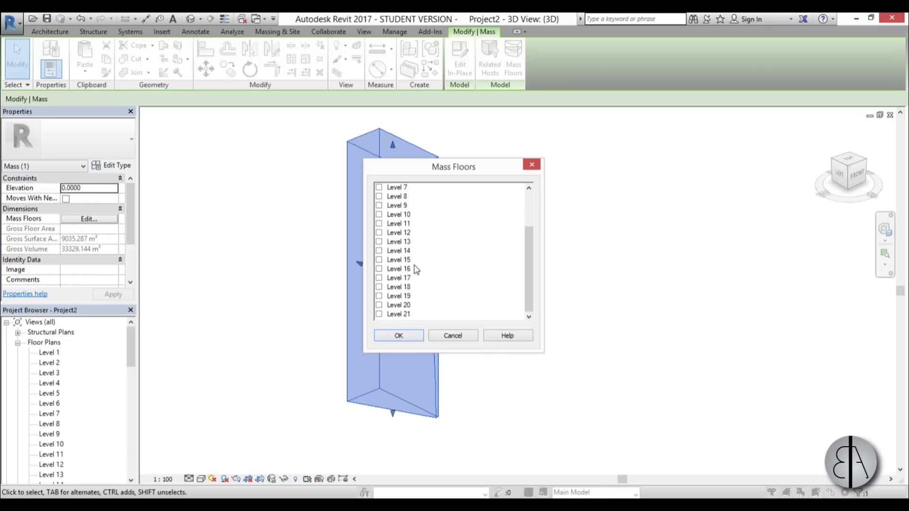
shift+click(400, 315)
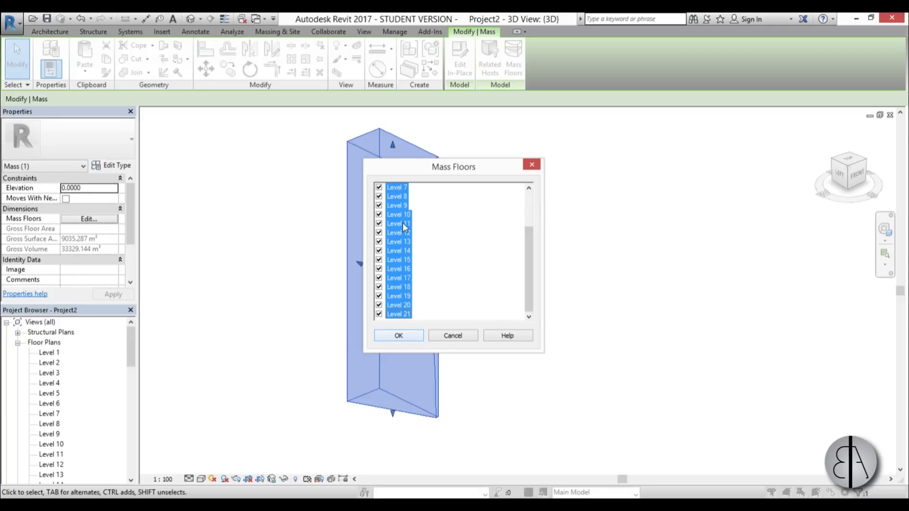
click(398, 337)
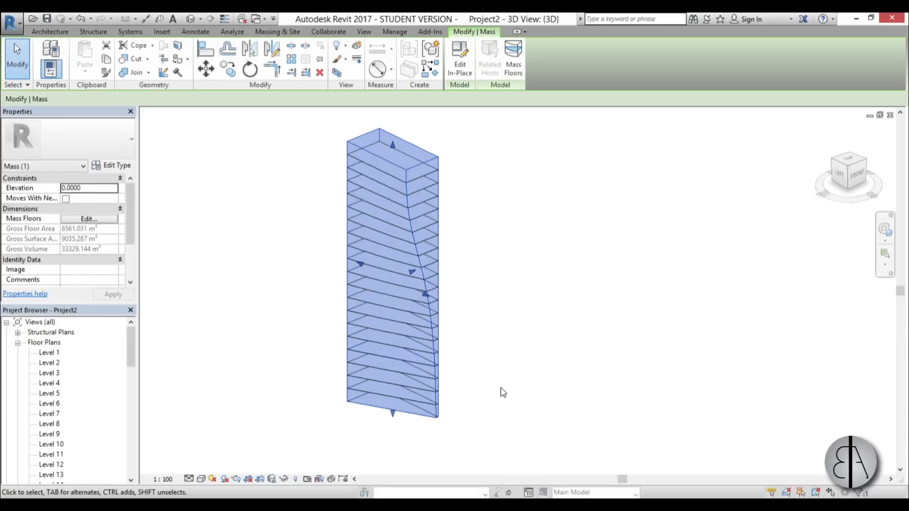
click(507, 358)
- Examine the mass floors up close and check the properties of the uppermost one at Level 21
scroll(432, 158, up, 6)
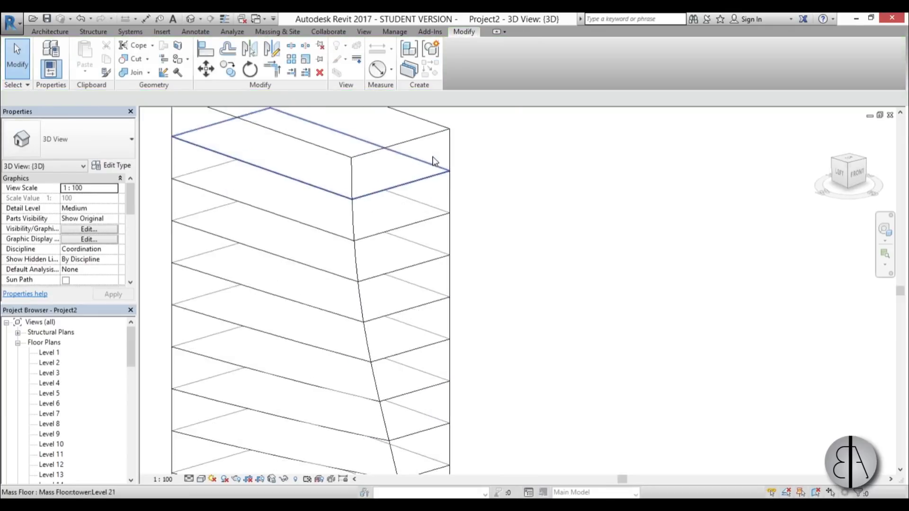
click(450, 221)
shift+middle_drag(493, 257, 451, 214)
scroll(481, 214, down, 10)
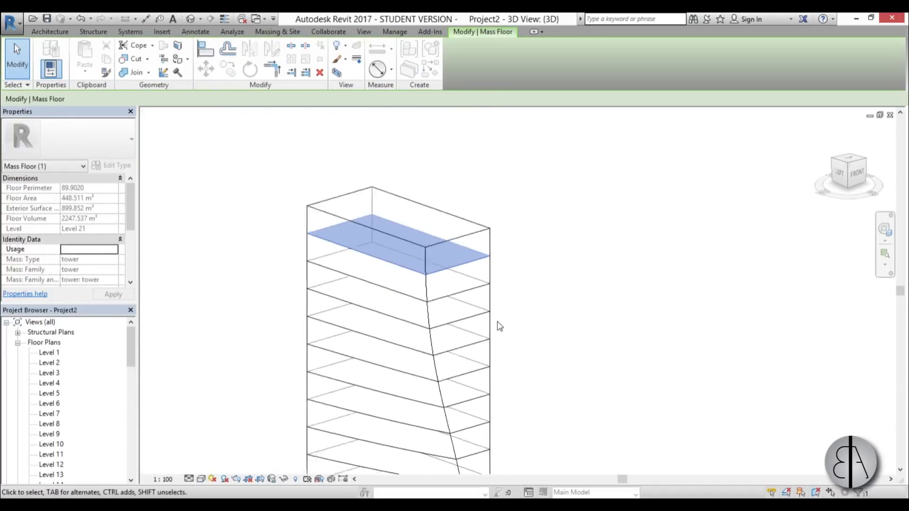
scroll(481, 325, up, 5)
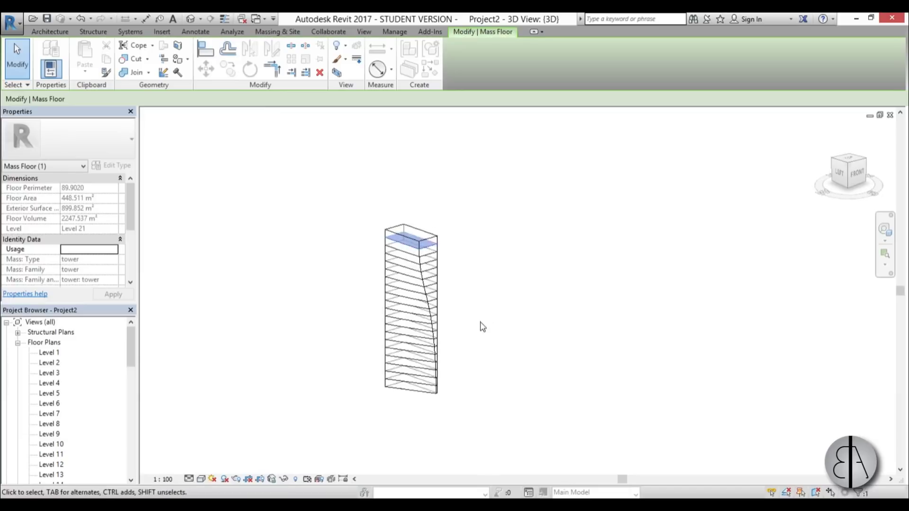
click(464, 340)
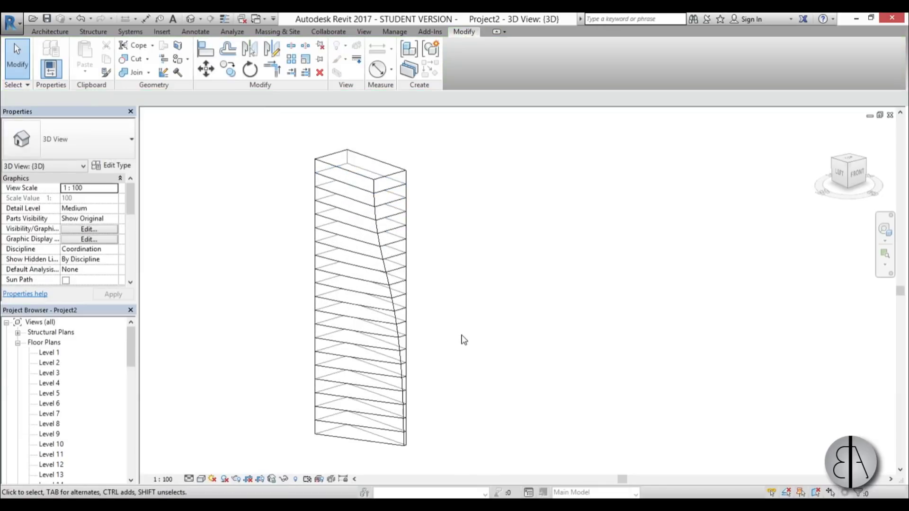
- Create Generic 150mm floors by face on all of the tower's mass floors, with an offset of 0
click(284, 33)
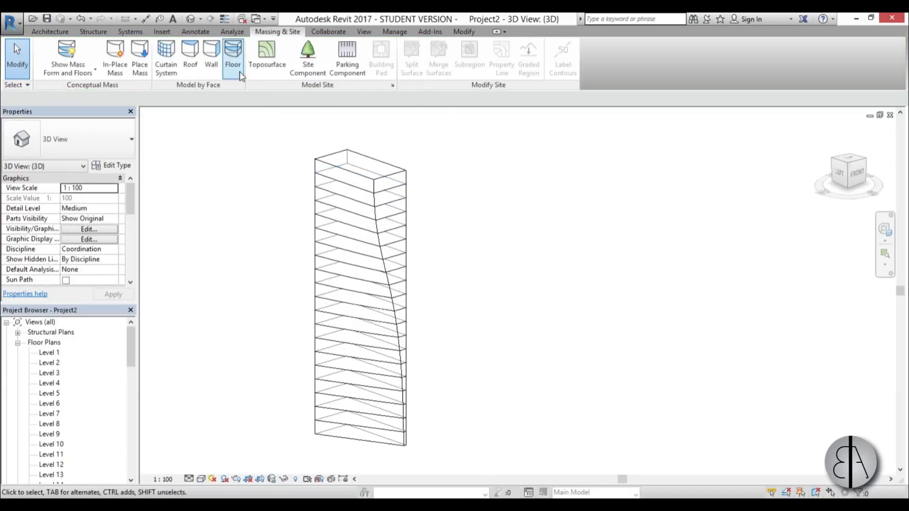
click(233, 54)
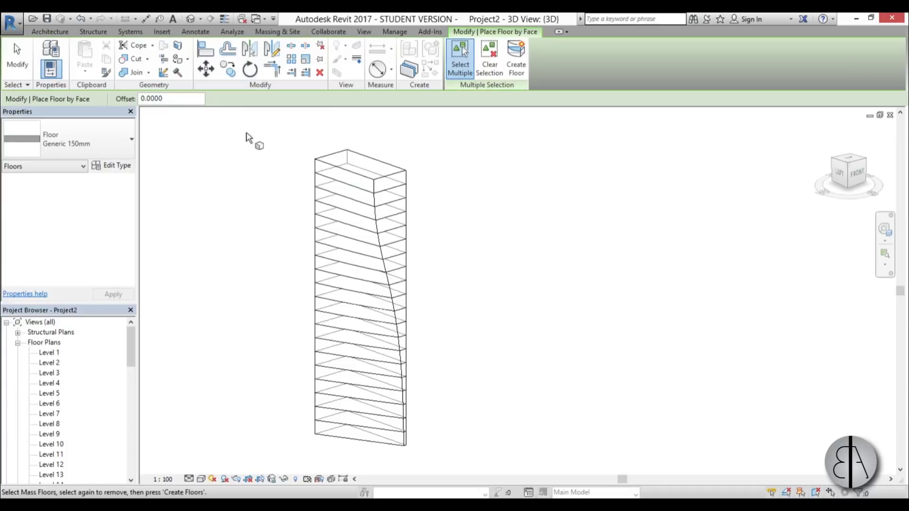
drag(246, 132, 458, 469)
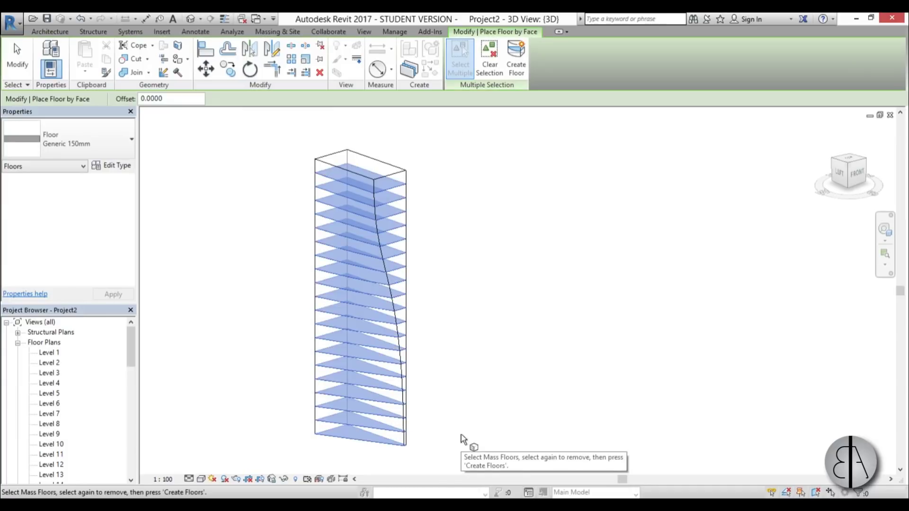
click(518, 78)
scroll(414, 229, up, 5)
scroll(408, 207, up, 4)
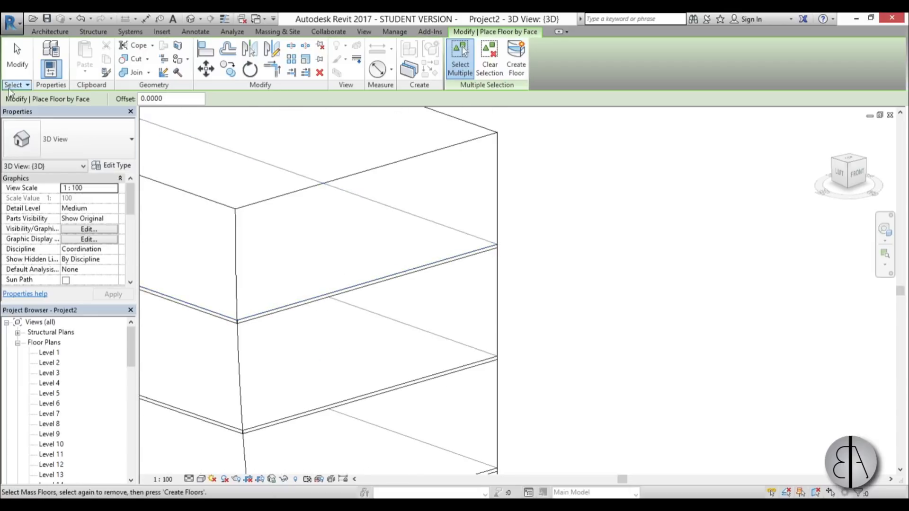
key(Escape)
scroll(493, 229, down, 5)
shift+middle_drag(528, 243, 370, 344)
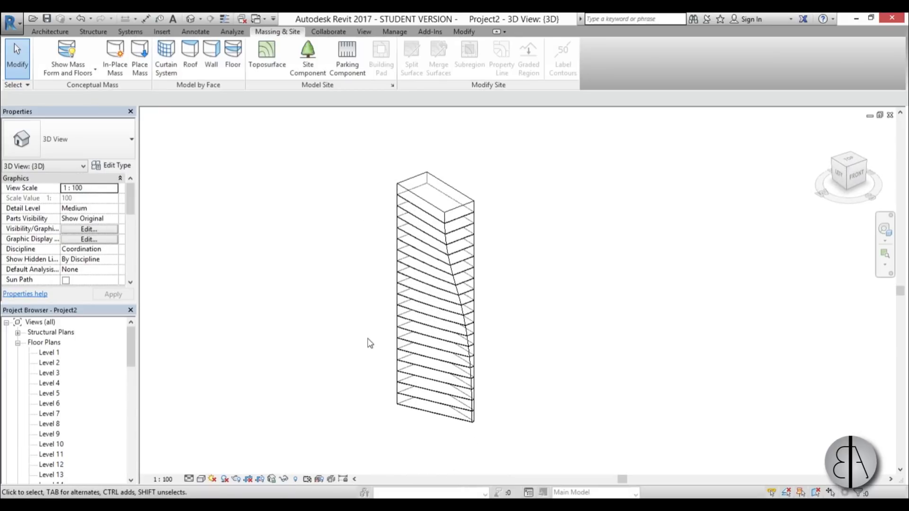